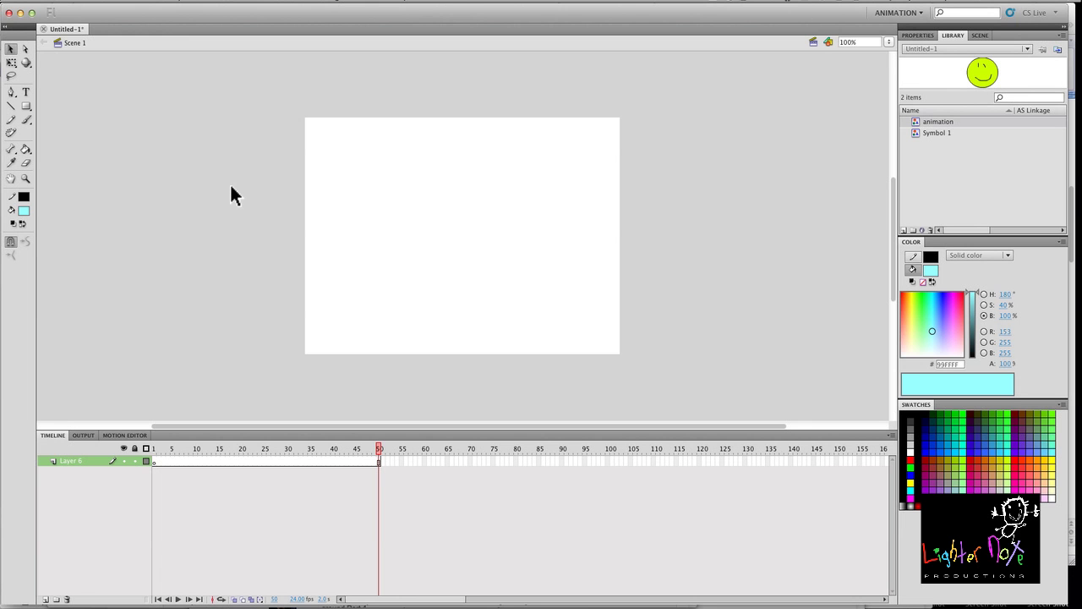
Turn off Snap to Objects, place the 'animation' symbol on stage, and preview its curved motion path inside.
left_click(10, 241)
left_click_drag(916, 123, 471, 241)
double_click(479, 240)
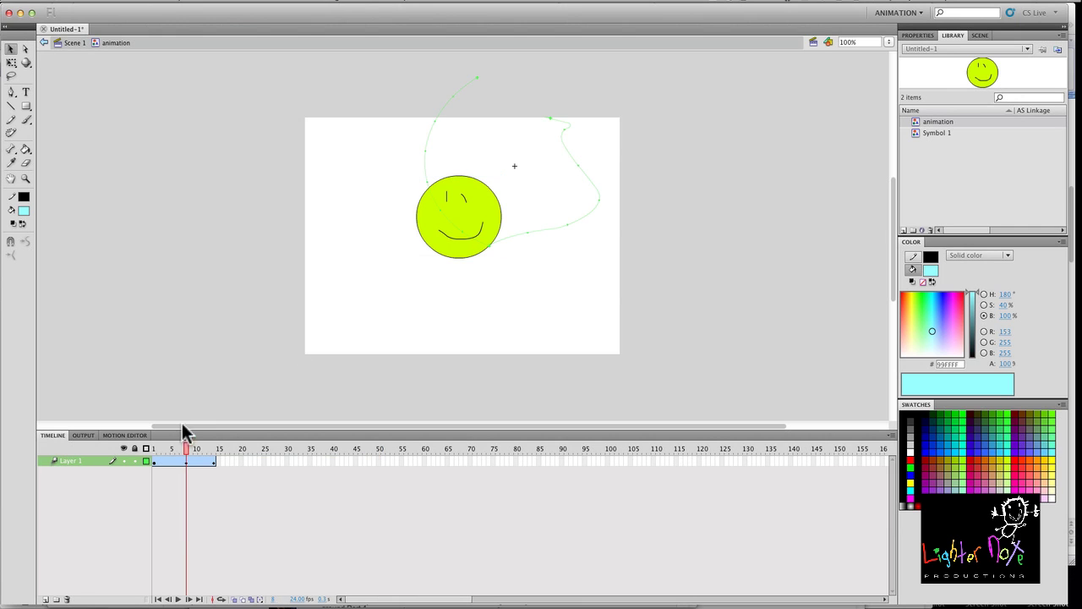
mouse_move(187, 455)
left_mouse_down()
mouse_move(154, 458)
mouse_move(215, 457)
mouse_move(200, 455)
left_mouse_up()
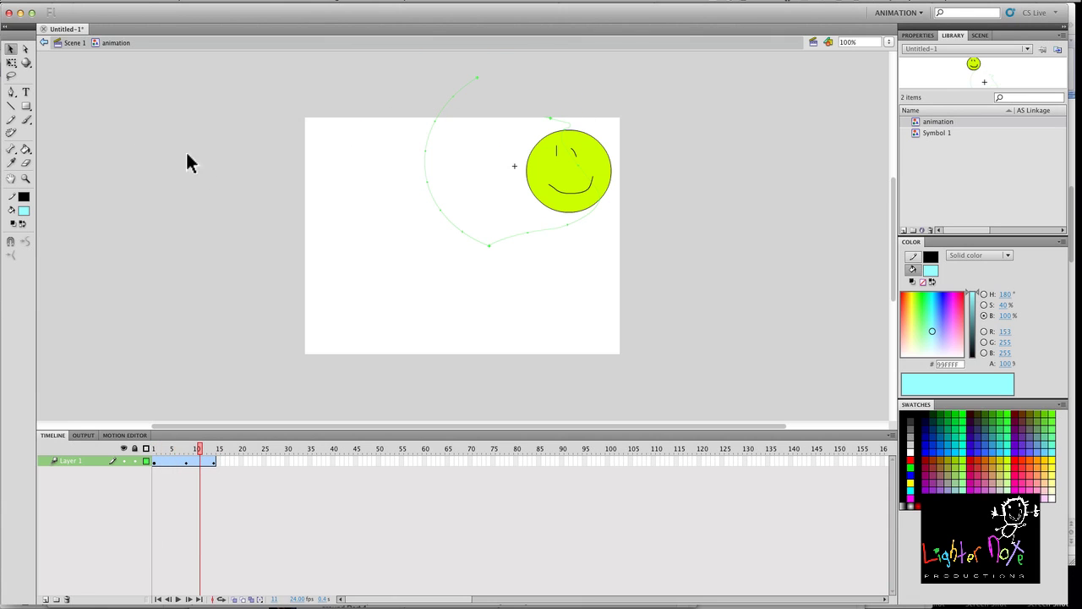
Return to Scene 1, play the animation from frame 1, and scrub to around frame 11.
left_click(65, 46)
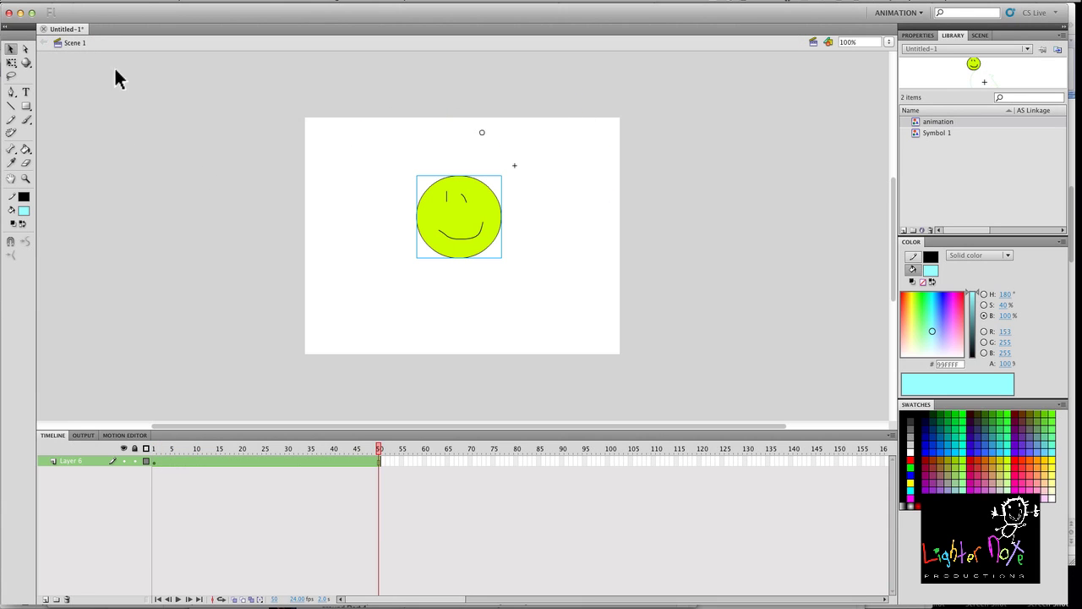
left_click(155, 447)
key("Return")
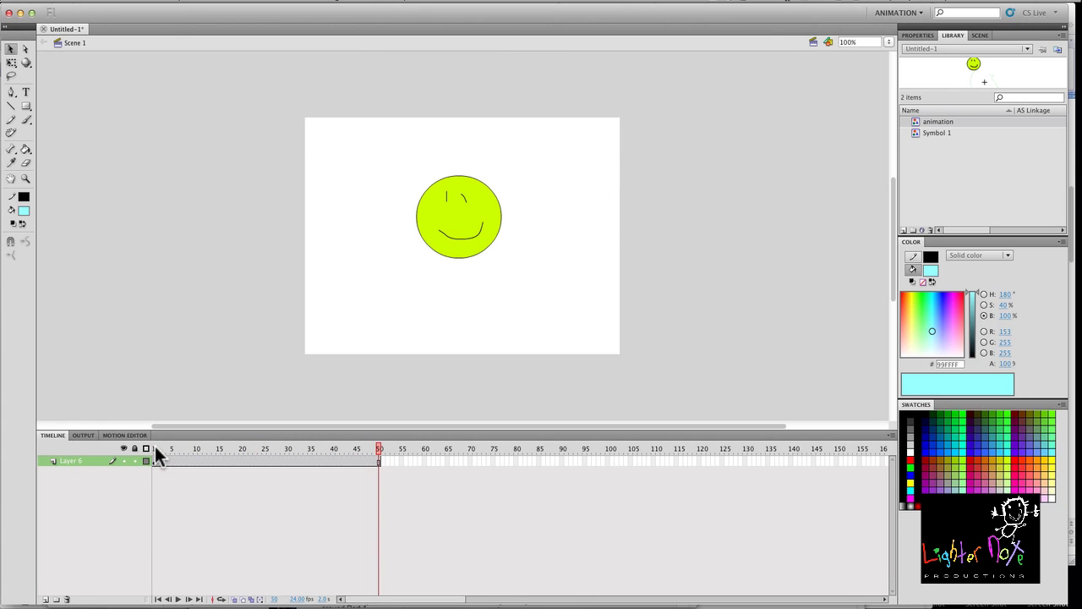
left_click(154, 461)
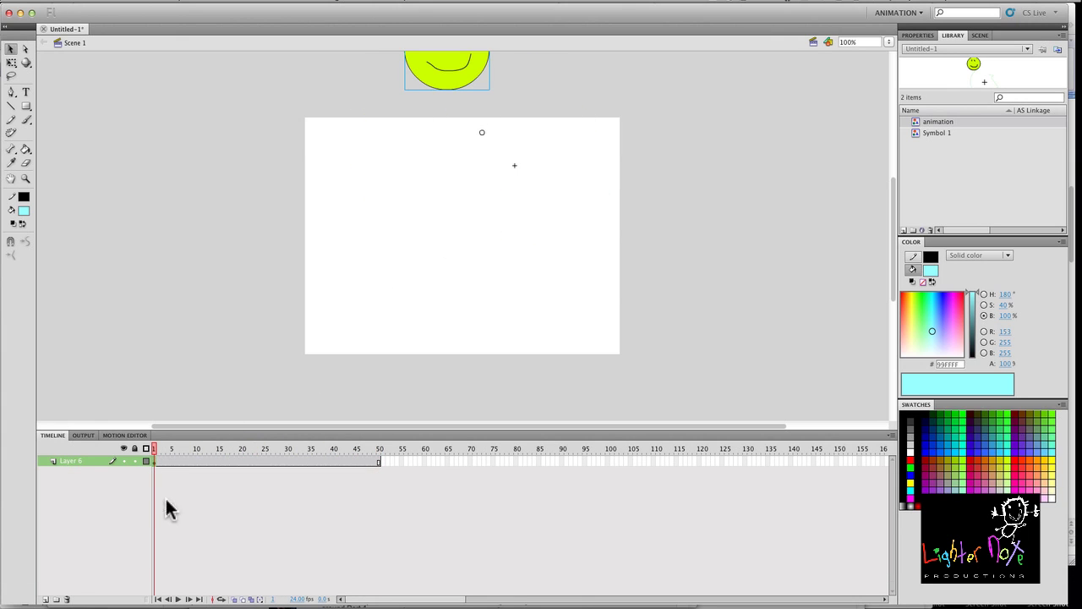
left_click_drag(154, 453, 200, 454)
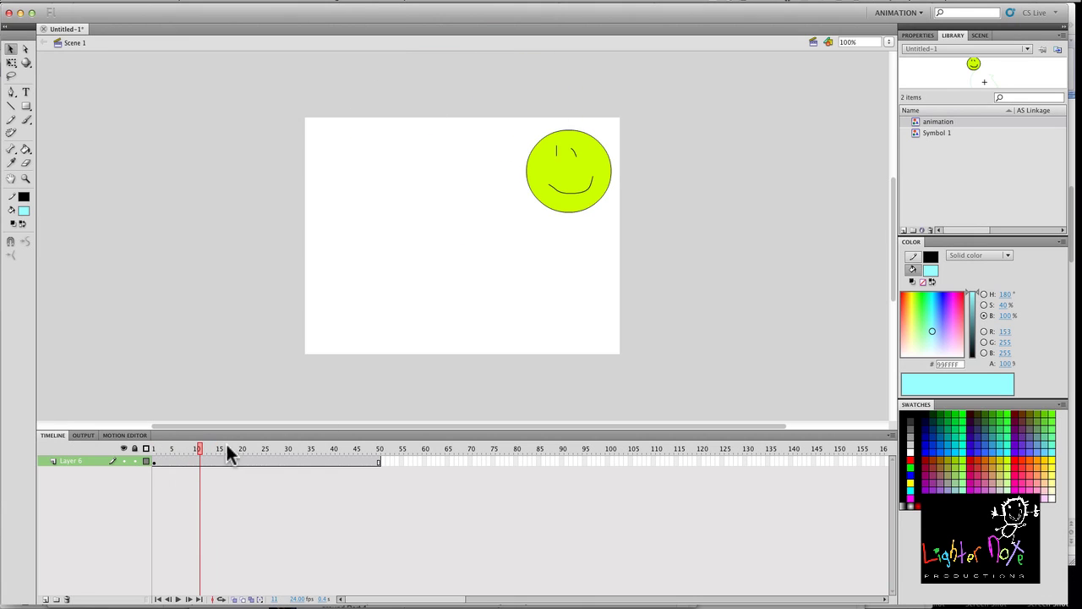
Set the smiley instance's looping option to Loop in the Properties panel.
left_click(590, 205)
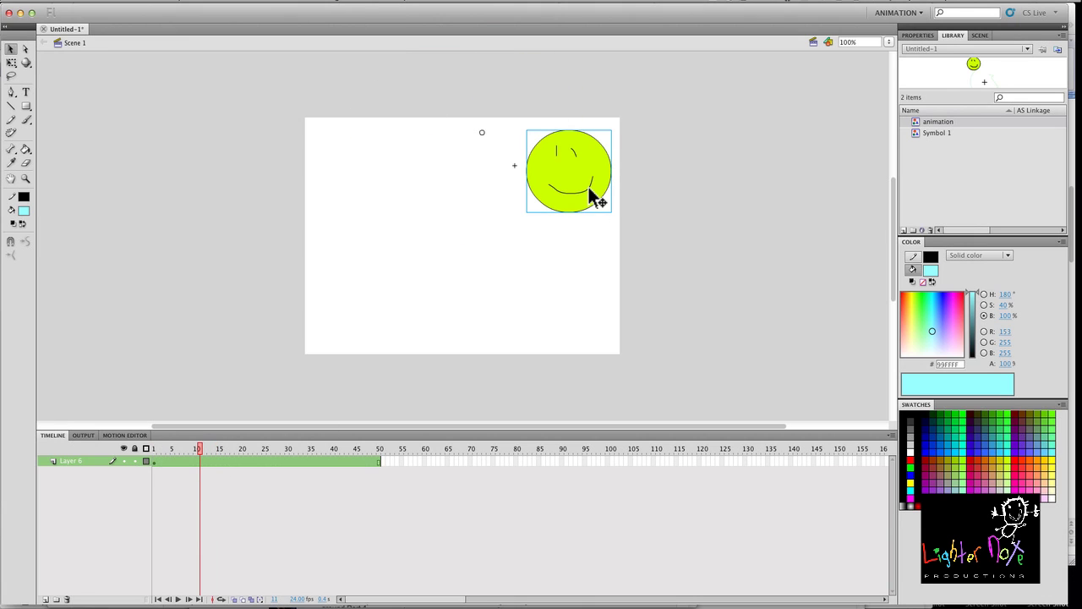
left_click(919, 35)
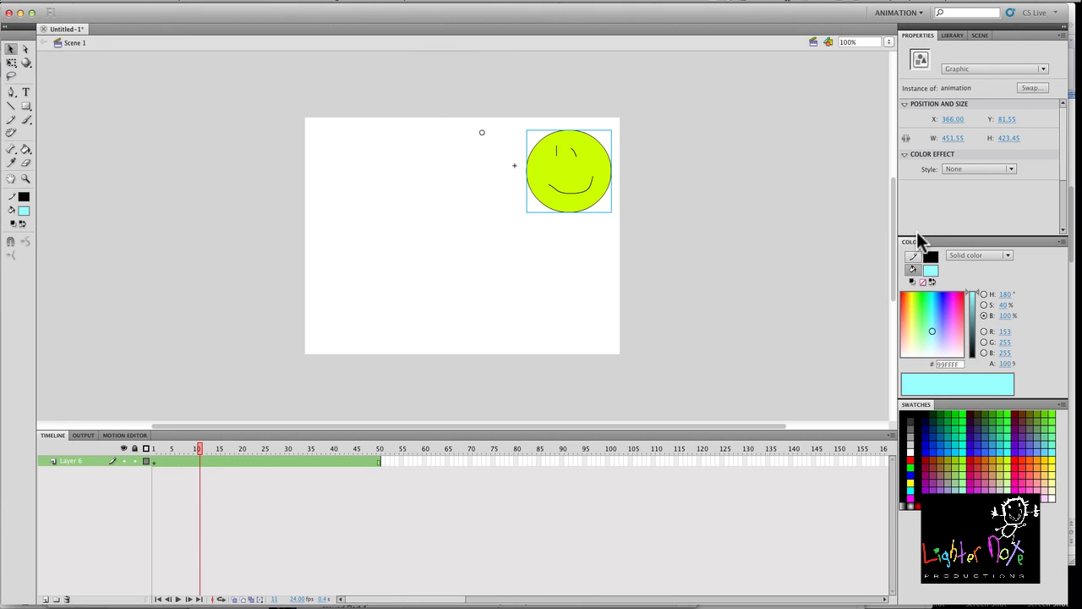
left_click_drag(955, 236, 994, 403)
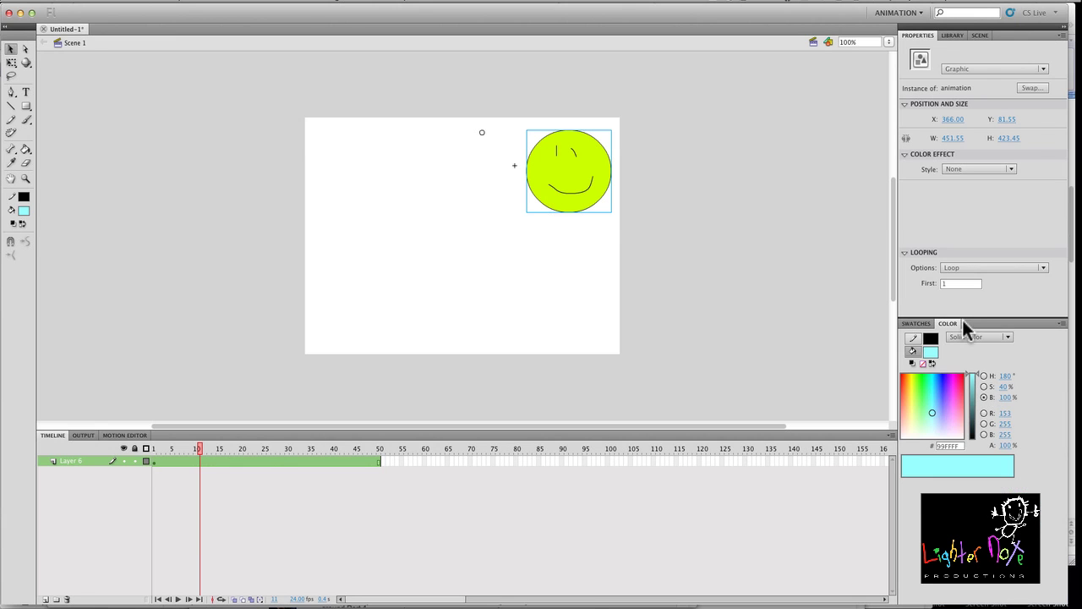
left_click(965, 267)
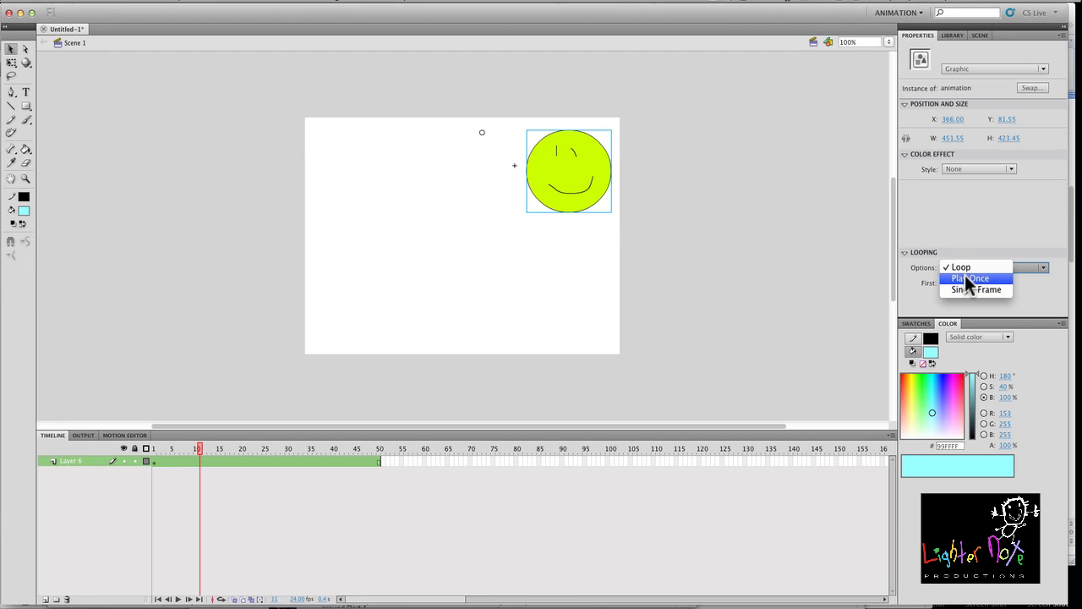
left_click(967, 250)
Reposition the smiley so the tween starts centre-right and ends at the stage bottom, then play it.
left_click_drag(563, 181, 509, 225)
left_click_drag(201, 449, 144, 457)
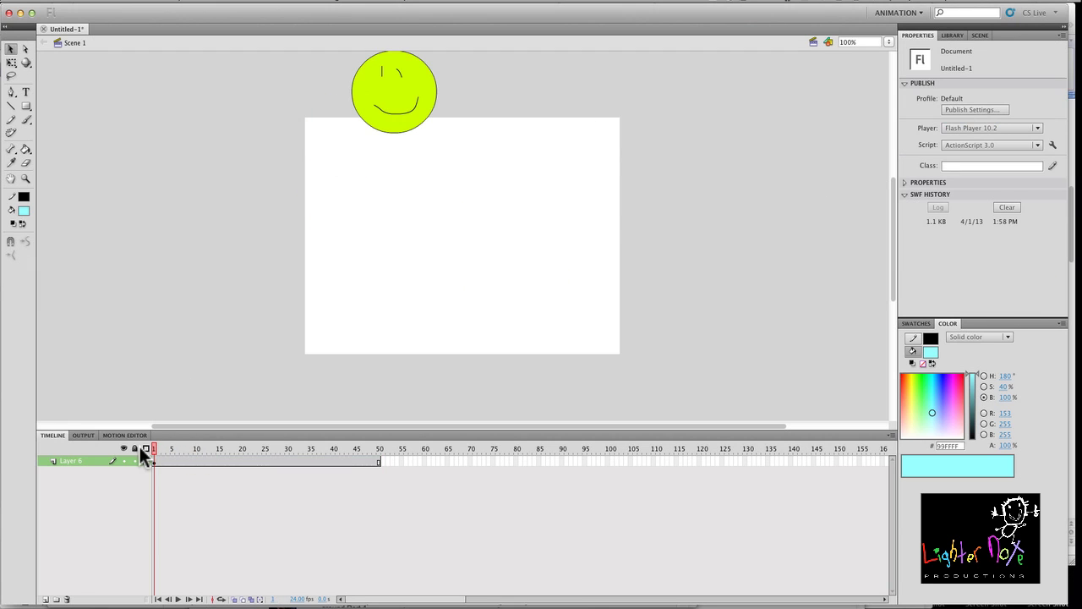
left_click_drag(419, 123, 547, 213)
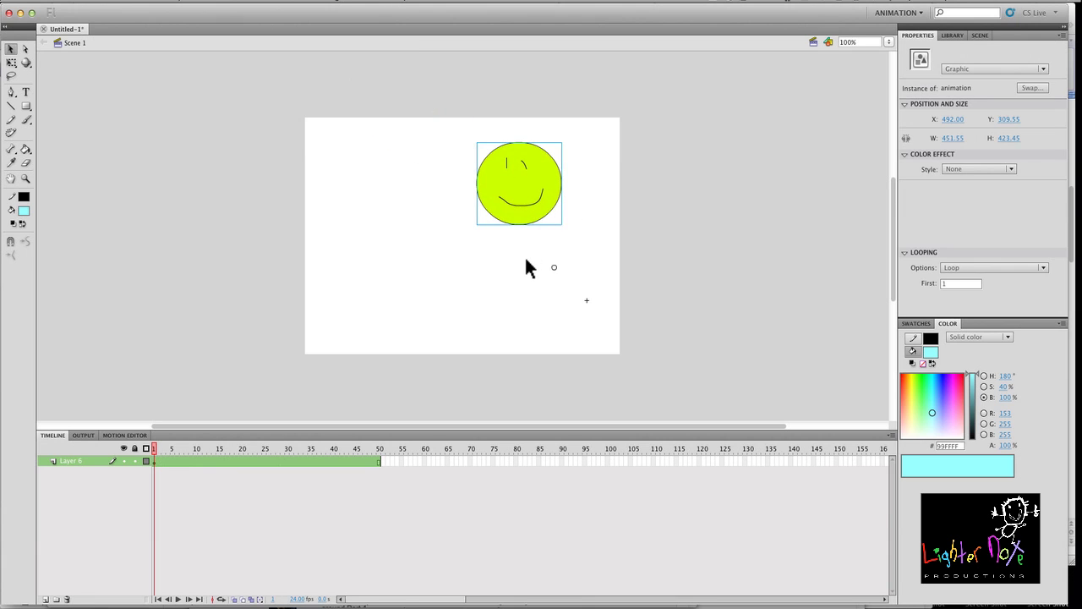
key("Return")
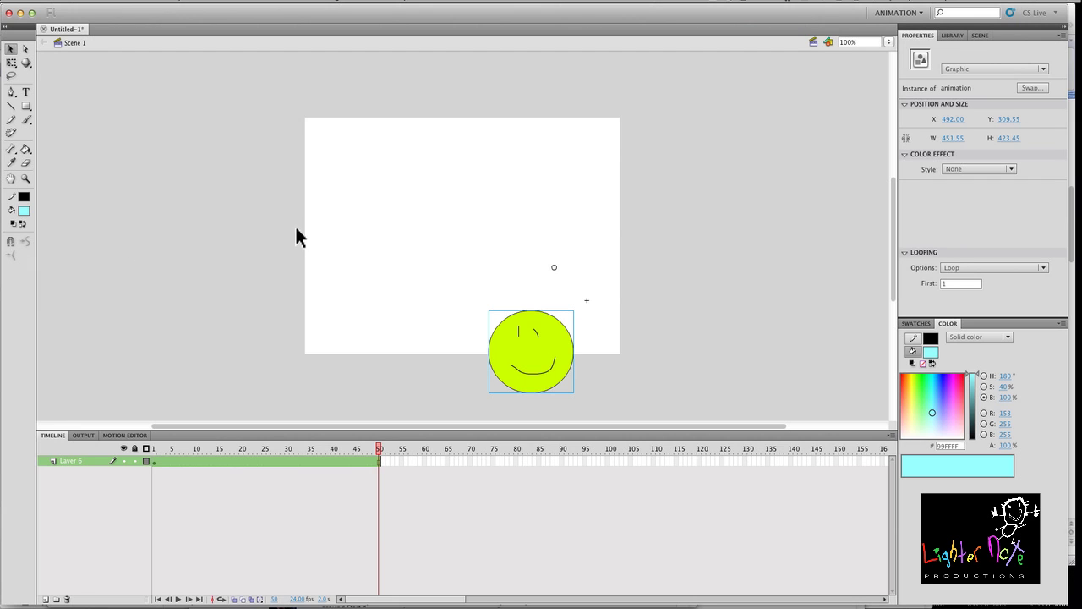
Add a new layer, move the smiley to centre-right, and rename Layer 6 to 'animation'.
left_click(47, 598)
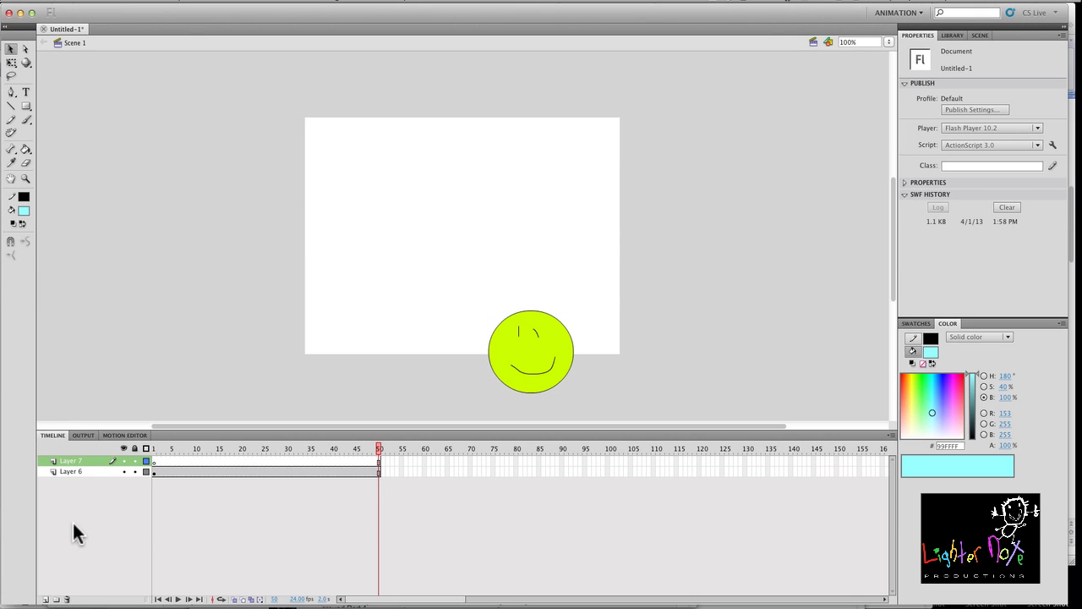
left_click_drag(512, 349, 516, 226)
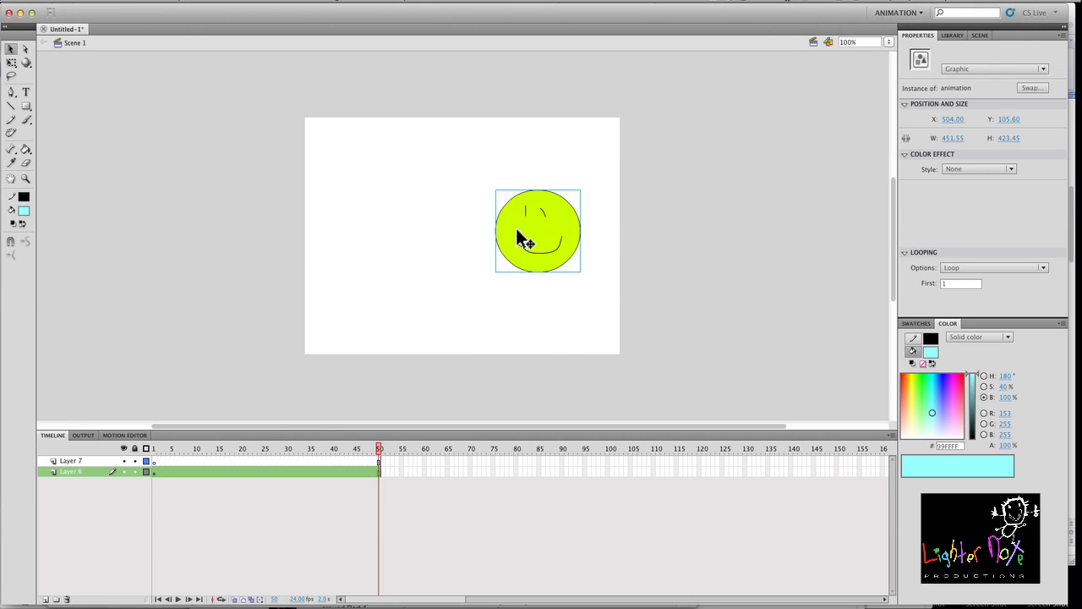
double_click(72, 472)
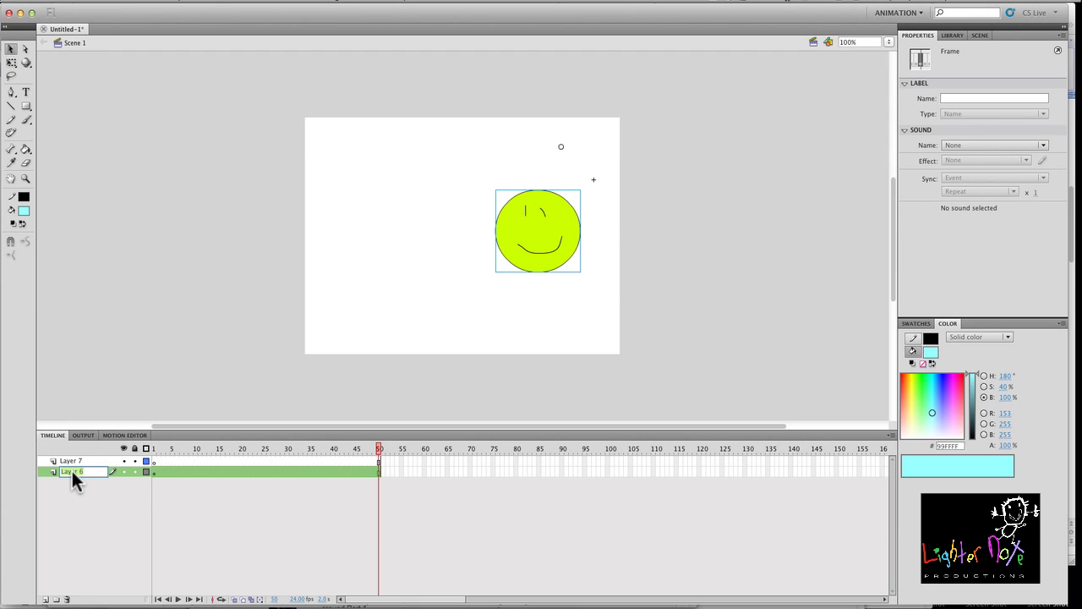
type("animation")
key("Return")
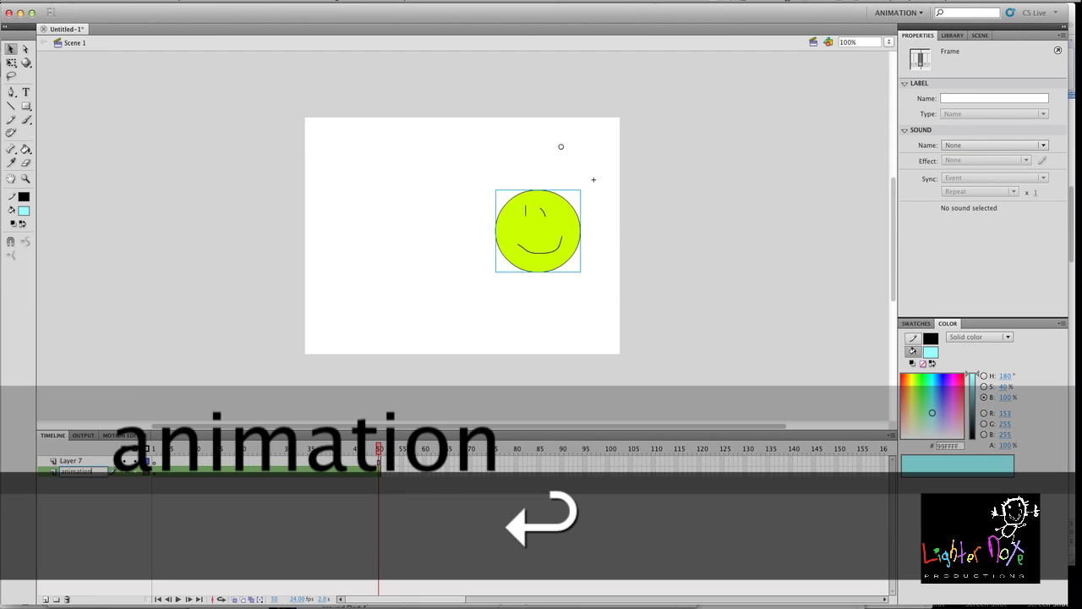
Draw a tall rectangle on Layer 7 on the stage's left side.
left_click(78, 461)
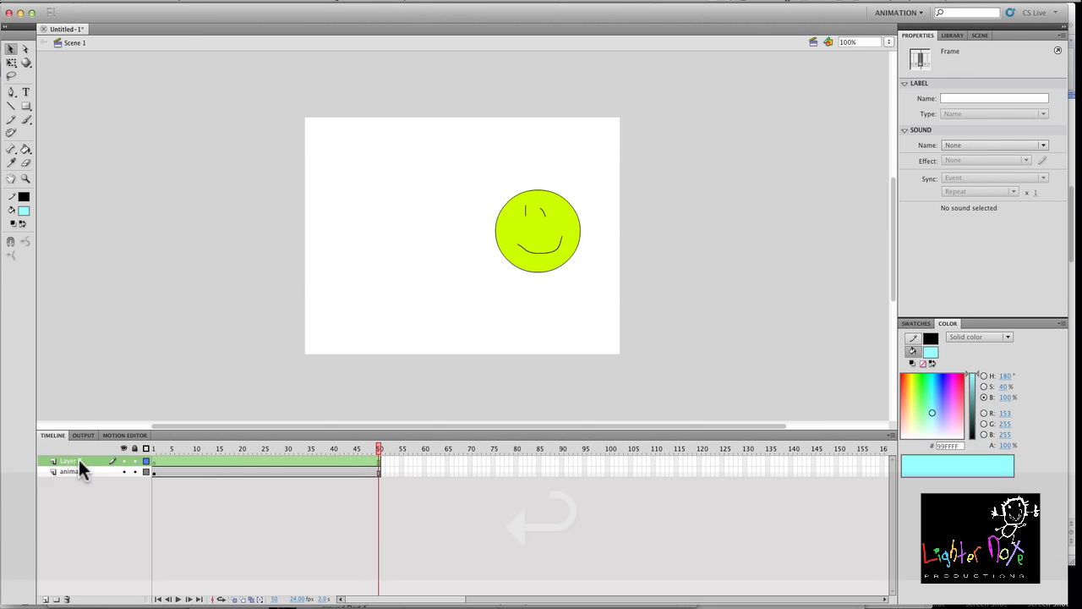
key("r")
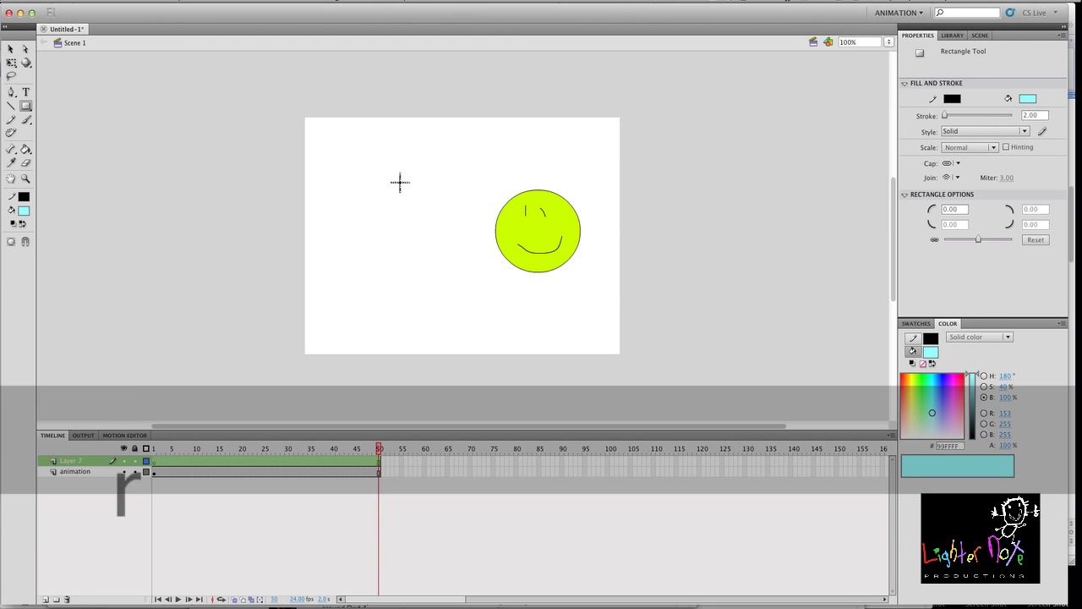
left_click_drag(316, 142, 412, 315)
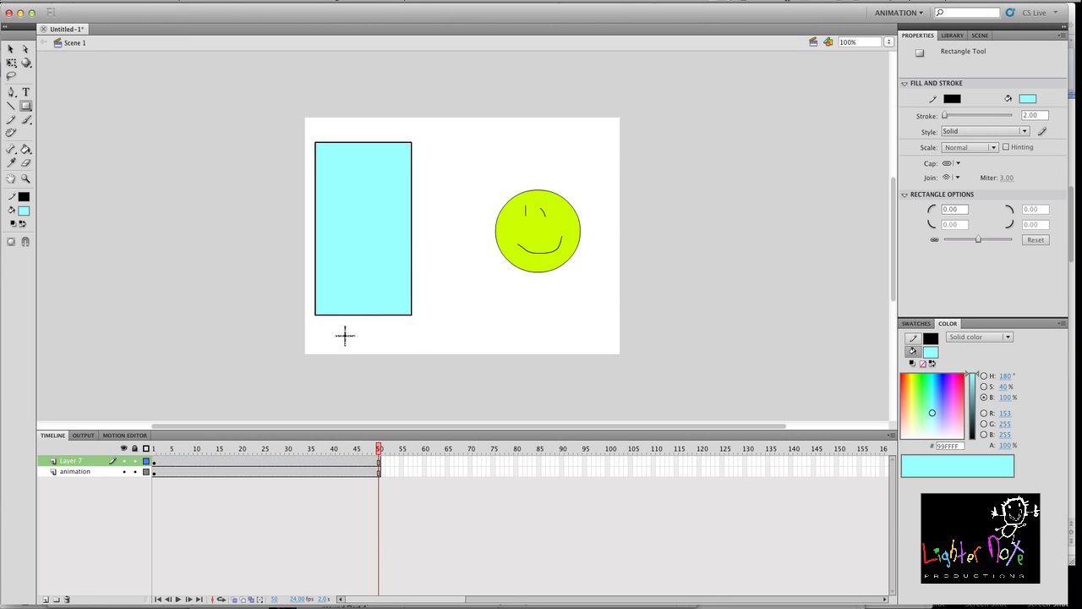
Stretch the rectangle's left corners outward and adjust its right corners with the Selection tool.
key("v")
left_click_drag(316, 314, 315, 344)
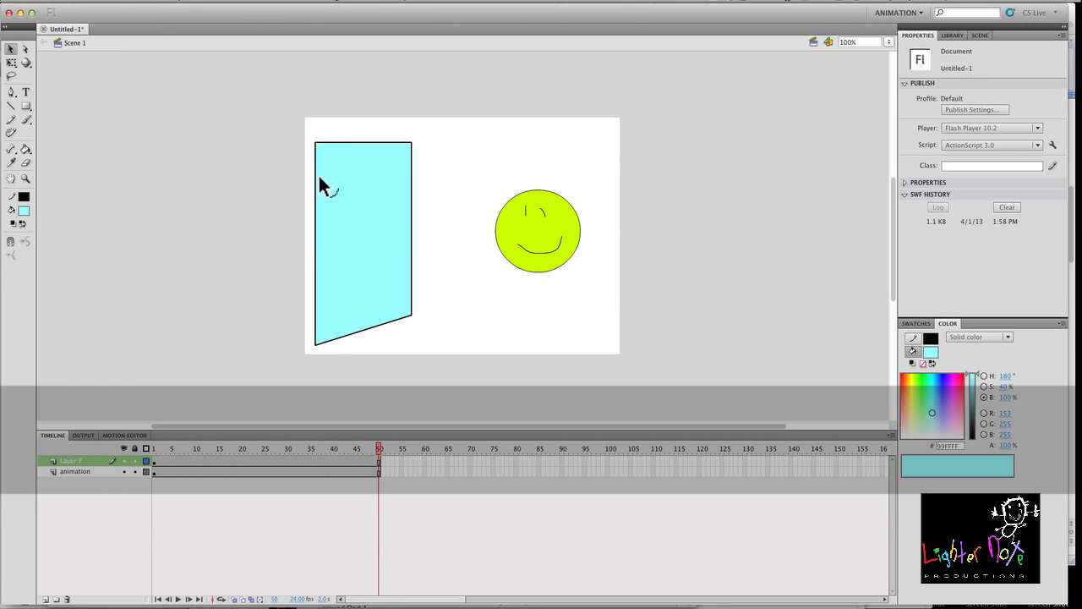
left_click_drag(315, 142, 314, 122)
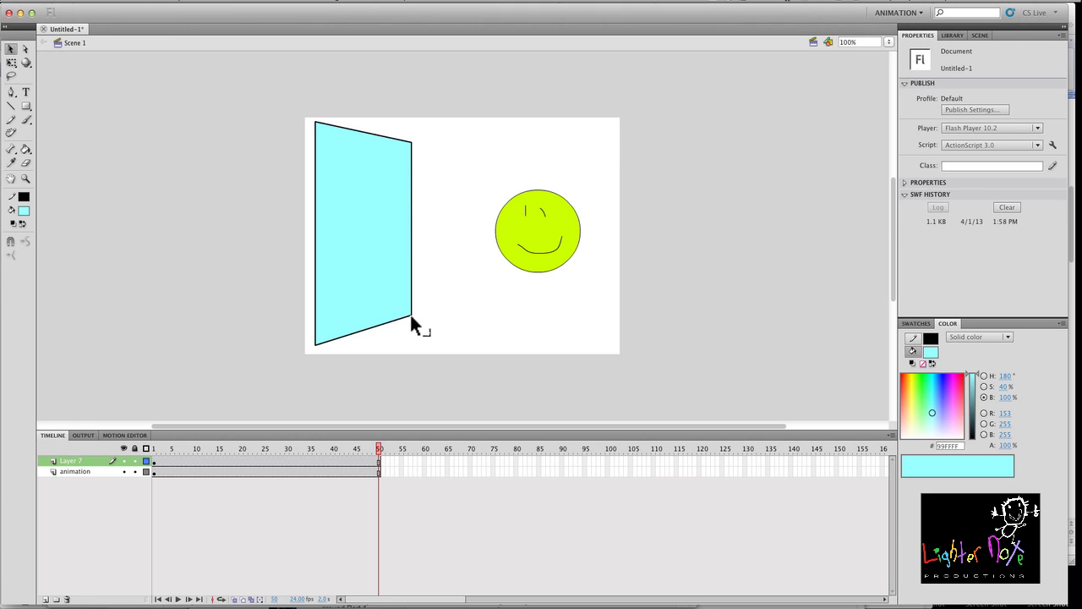
left_click_drag(411, 316, 415, 302)
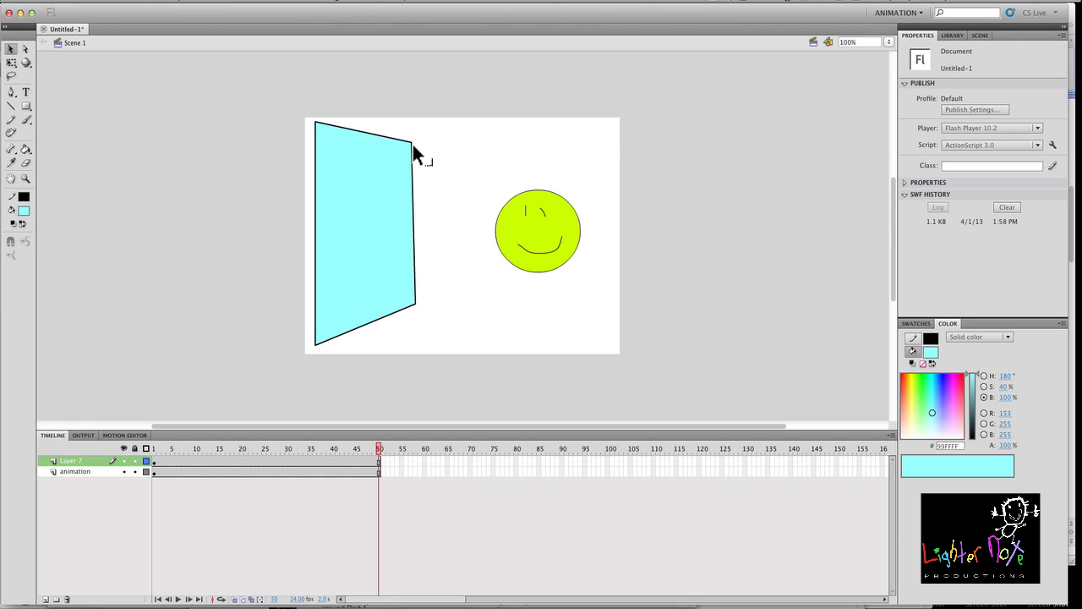
left_click_drag(413, 145, 415, 146)
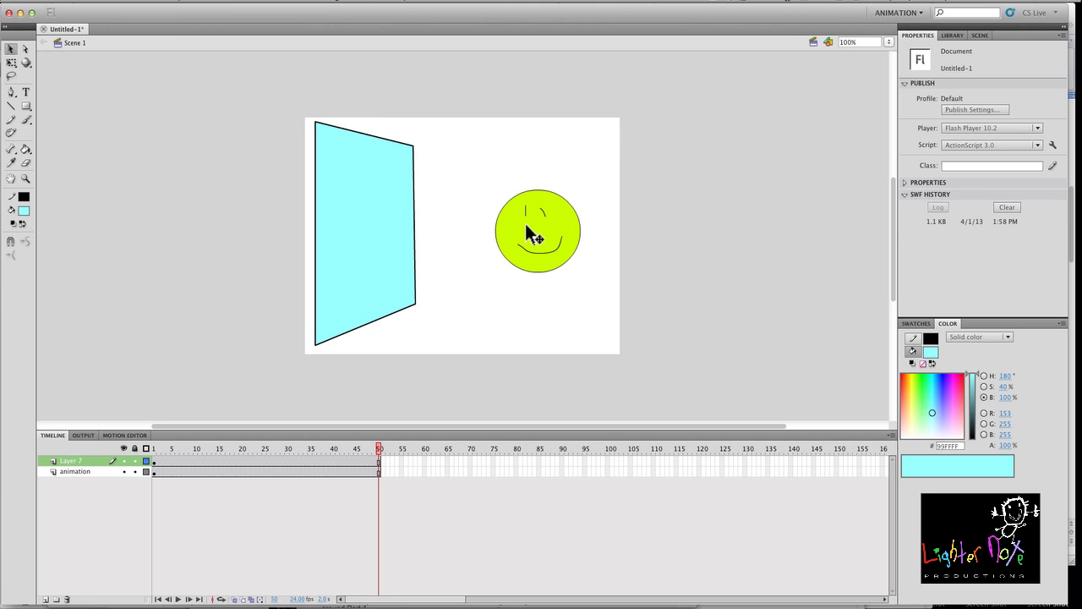
Move the smiley up-left, pull the shape's right corners inward into a slanted quadrilateral, and select it.
left_click_drag(528, 234, 483, 224)
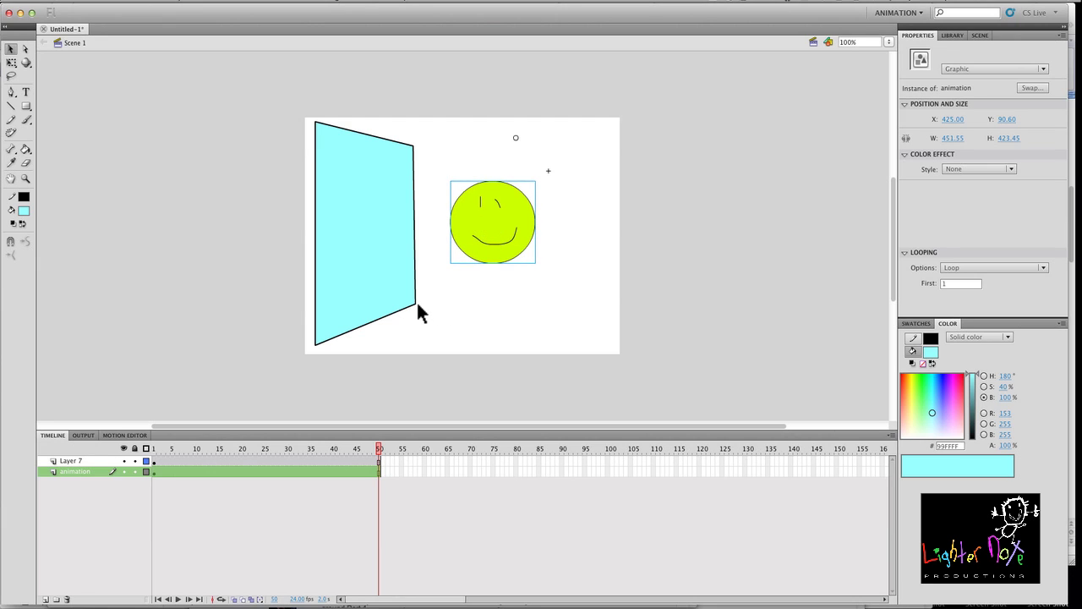
left_click_drag(416, 303, 398, 306)
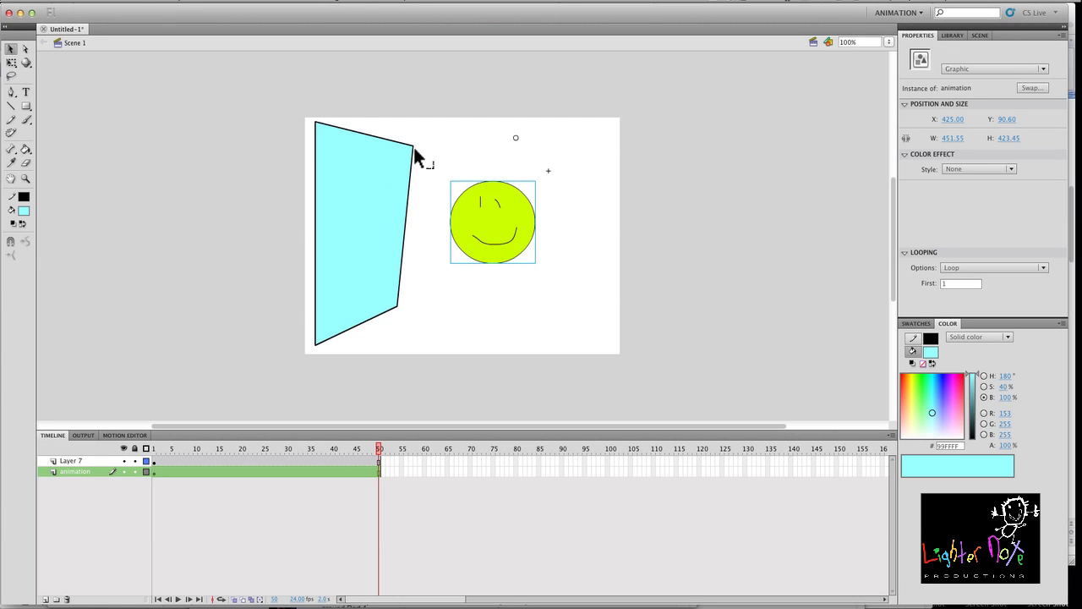
left_click_drag(413, 148, 397, 160)
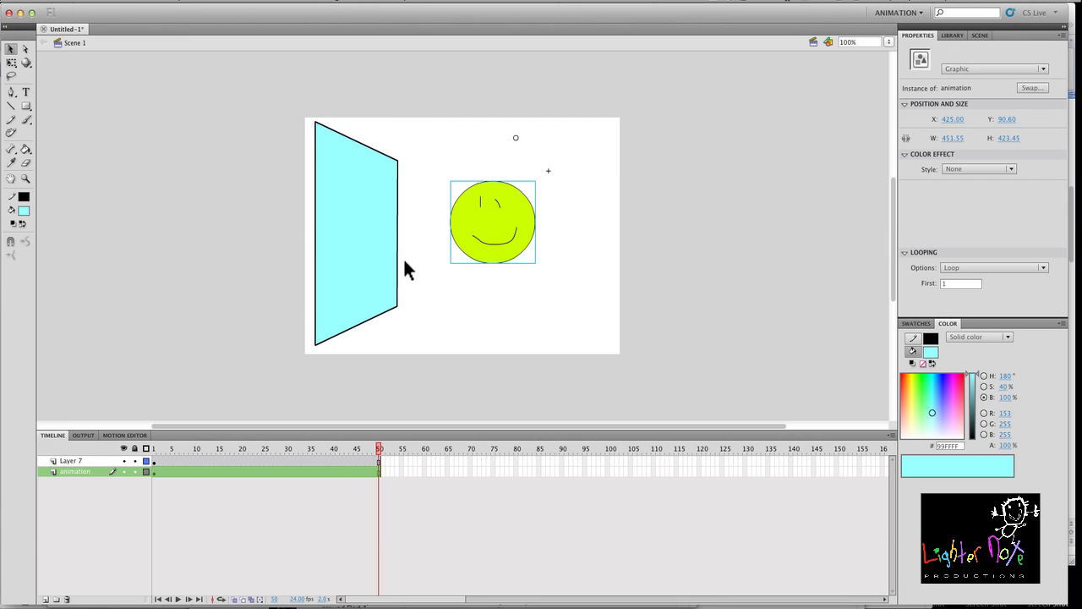
left_click_drag(398, 303, 400, 304)
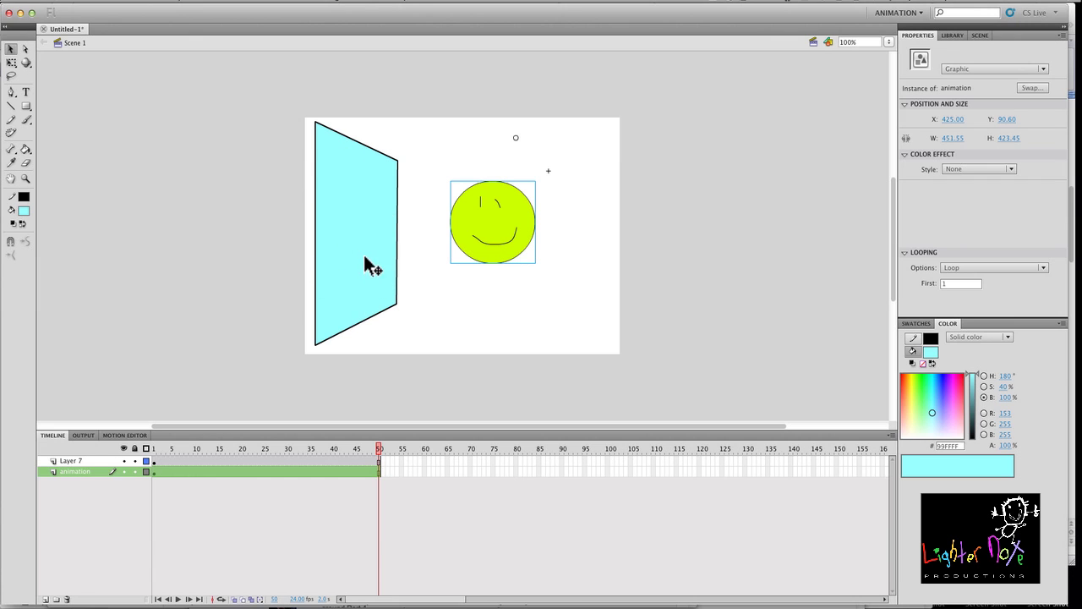
double_click(342, 309)
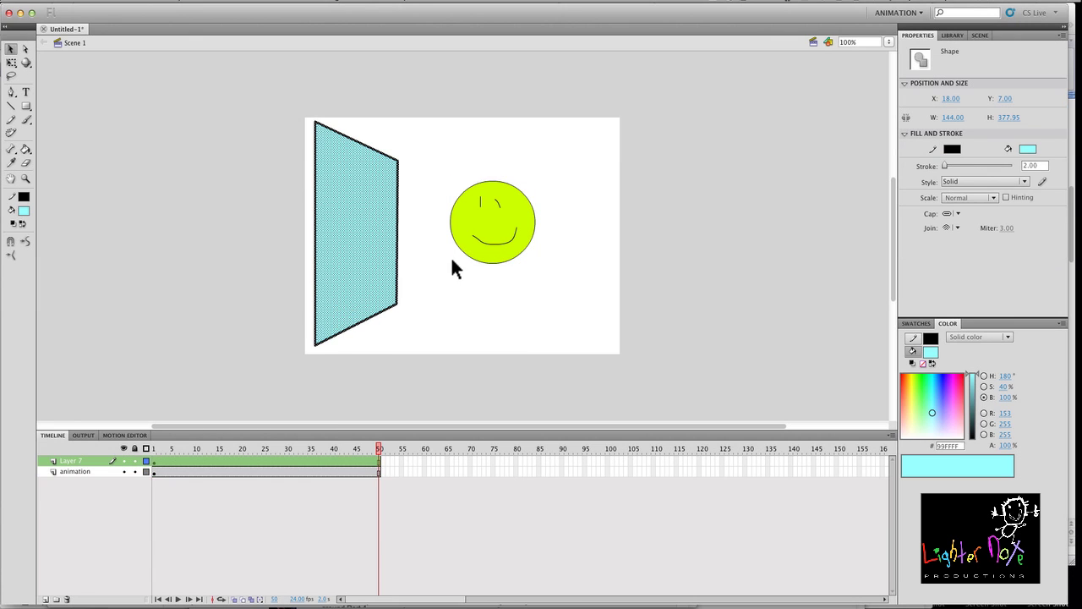
Add Layer 8 and move it below Layer 7.
left_click(423, 230)
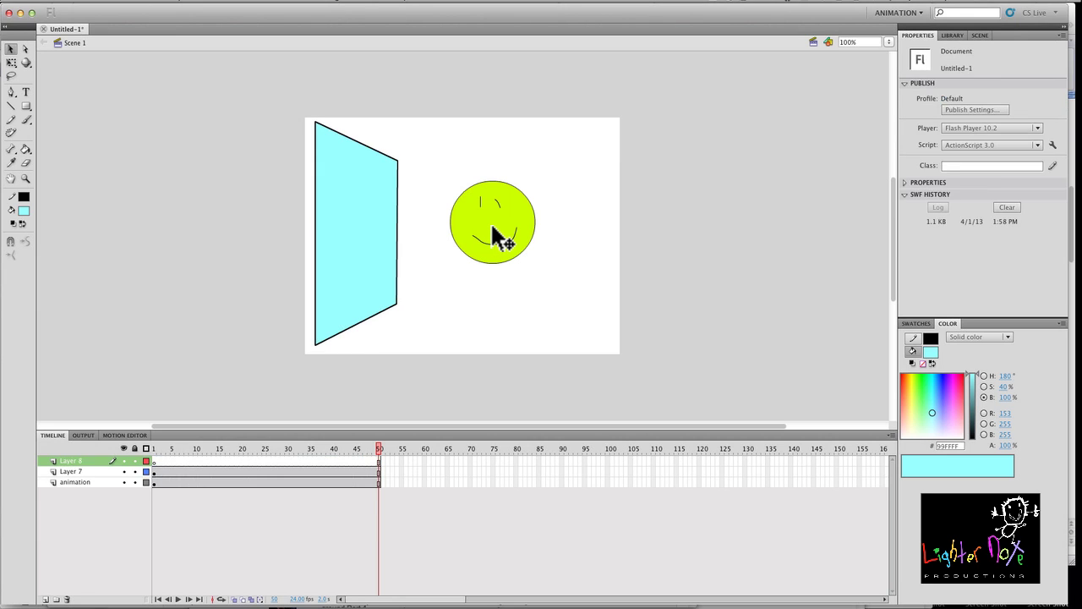
left_click(497, 237)
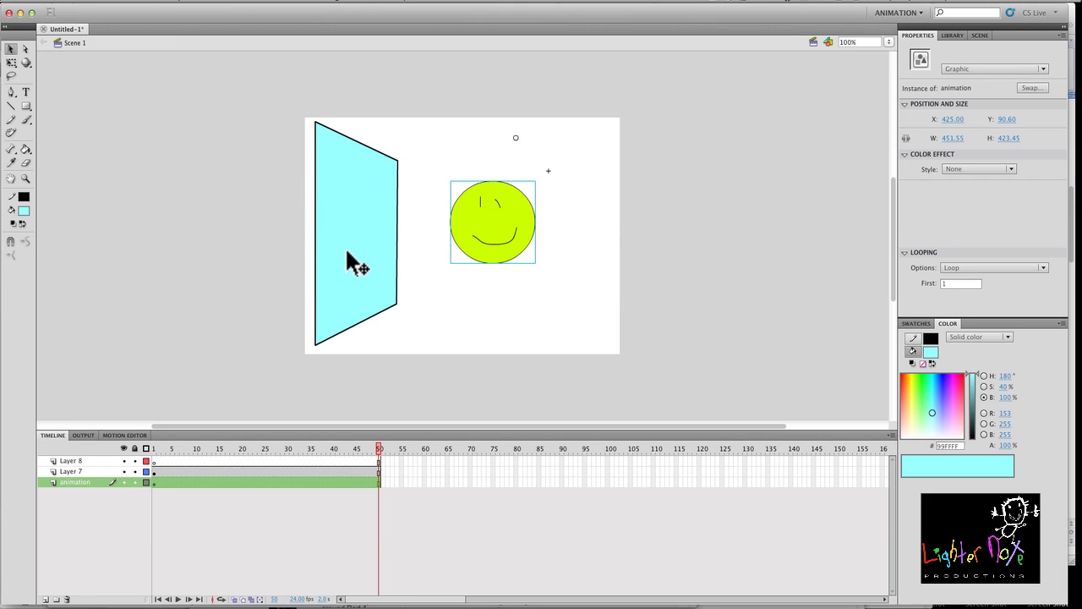
left_click(254, 461)
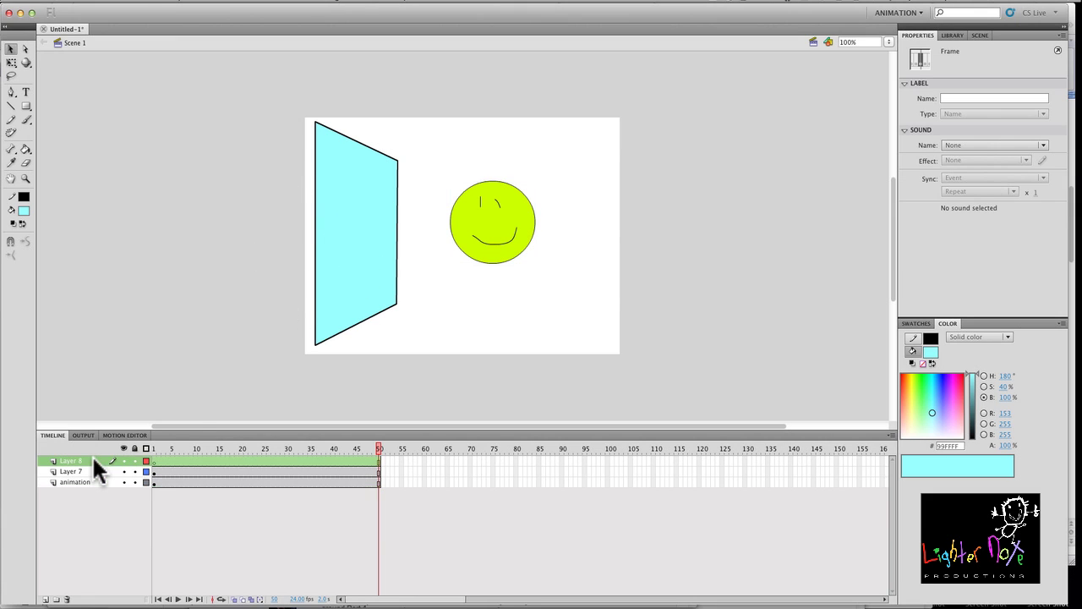
left_click_drag(69, 456, 72, 475)
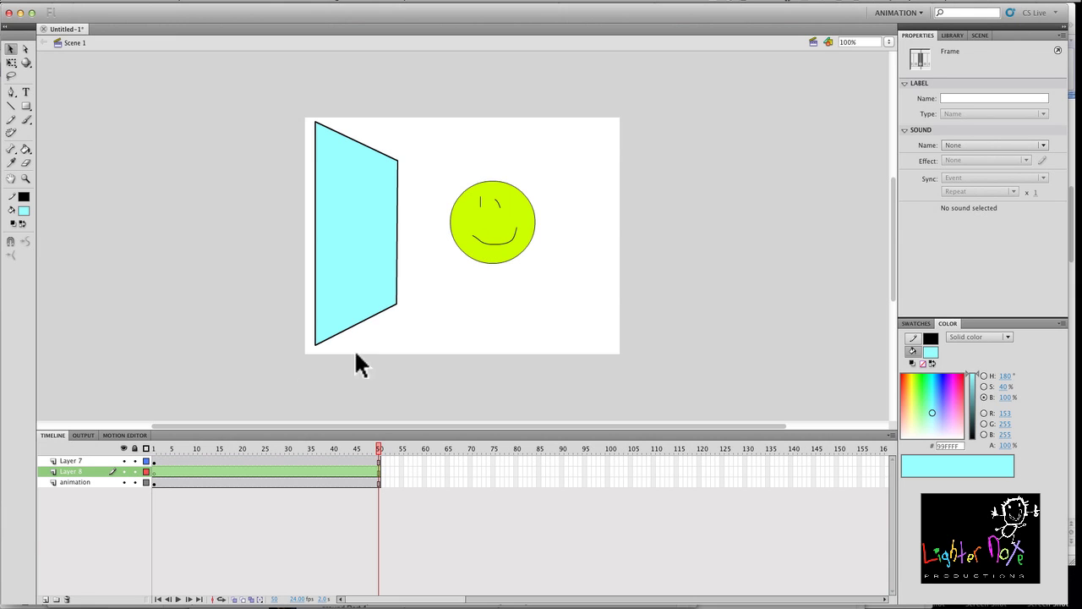
Set Layer 7's type to Mask in Layer Properties.
left_click(76, 461)
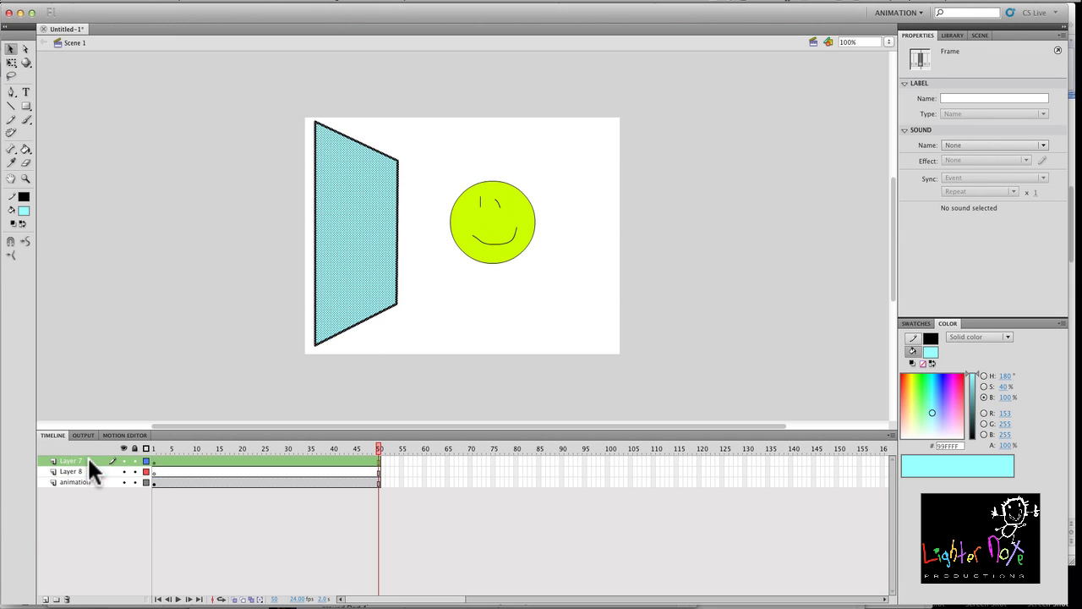
double_click(146, 460)
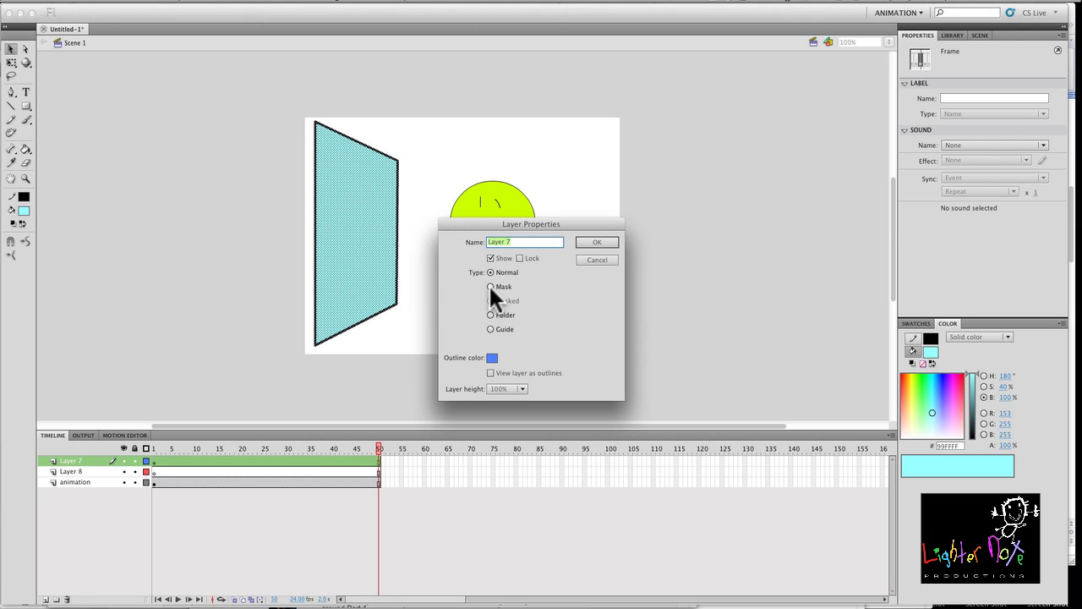
left_click(491, 287)
left_click(595, 242)
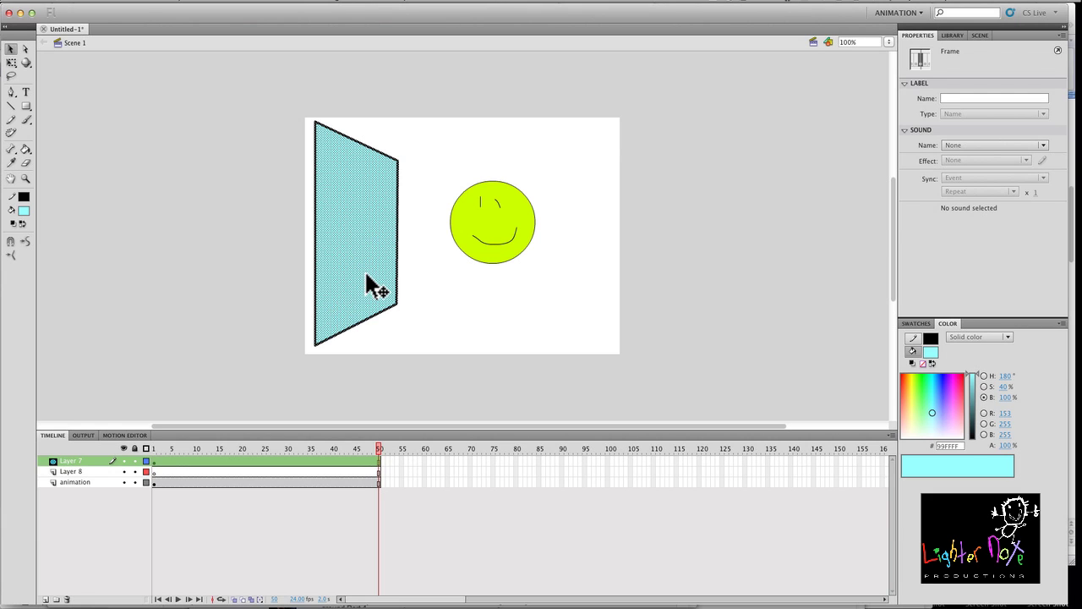
Copy the cyan mirror shape and paste it in place on Layer 8 at frame 1, with Layer 7 locked.
key("super+c")
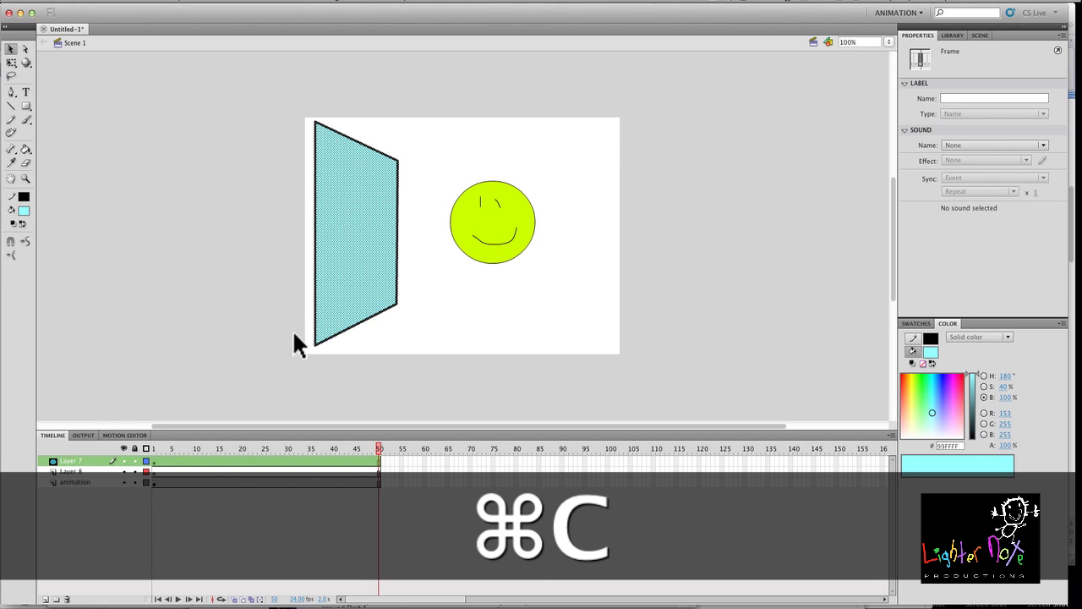
left_click(82, 471)
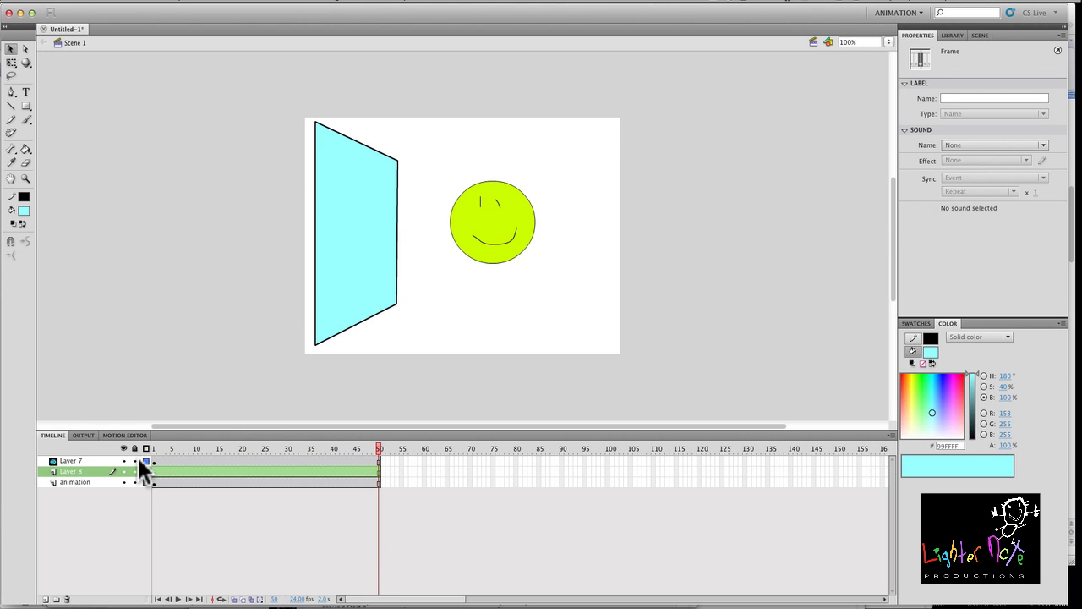
left_click(135, 460)
left_click(155, 471)
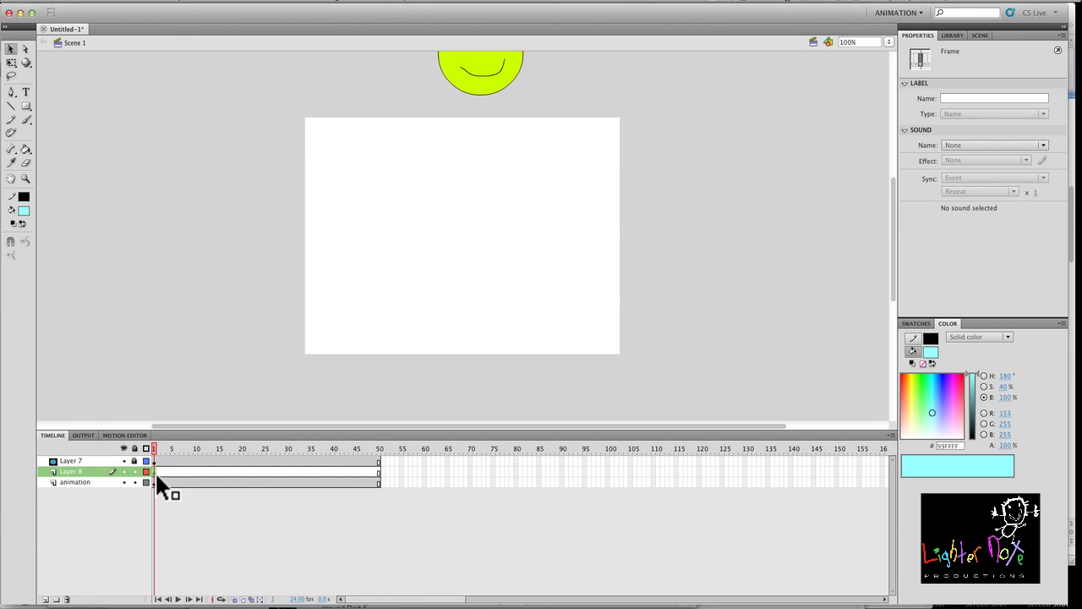
key("super+shift+v")
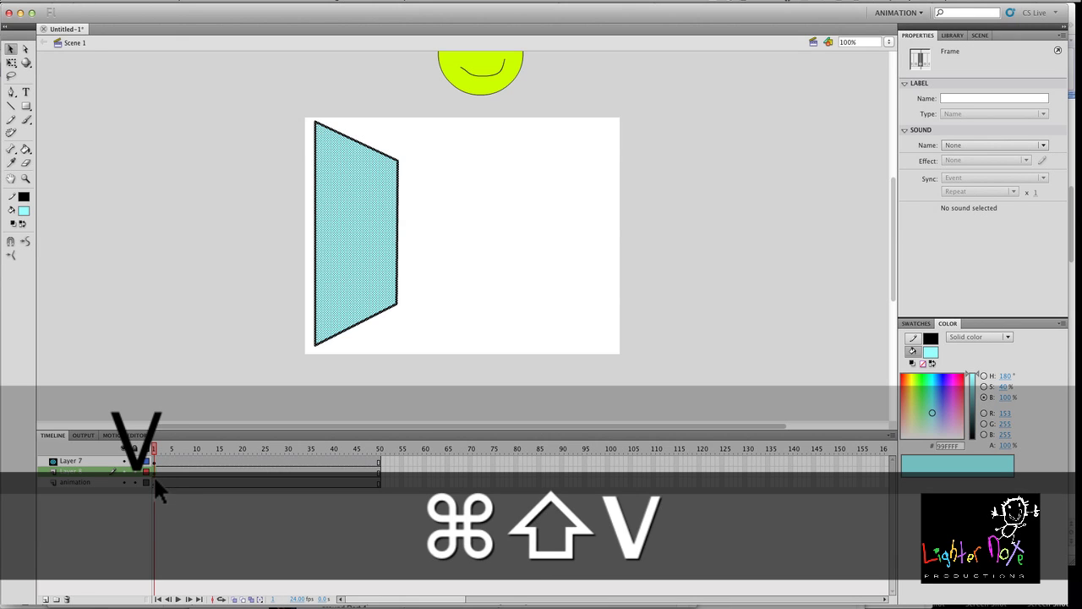
Move the smiley's first-frame position onto the stage, hide the animation layer, and start renaming Layer 8.
mouse_move(152, 444)
left_mouse_down()
mouse_move(166, 442)
mouse_move(148, 449)
left_mouse_up()
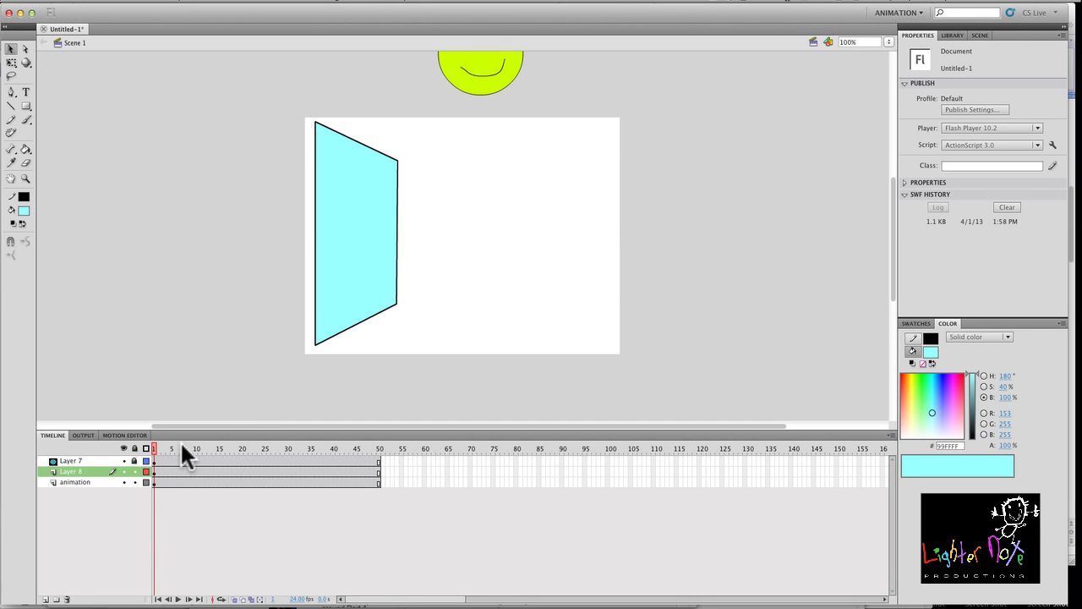
left_click(154, 482)
left_click_drag(482, 80, 513, 258)
left_click(125, 482)
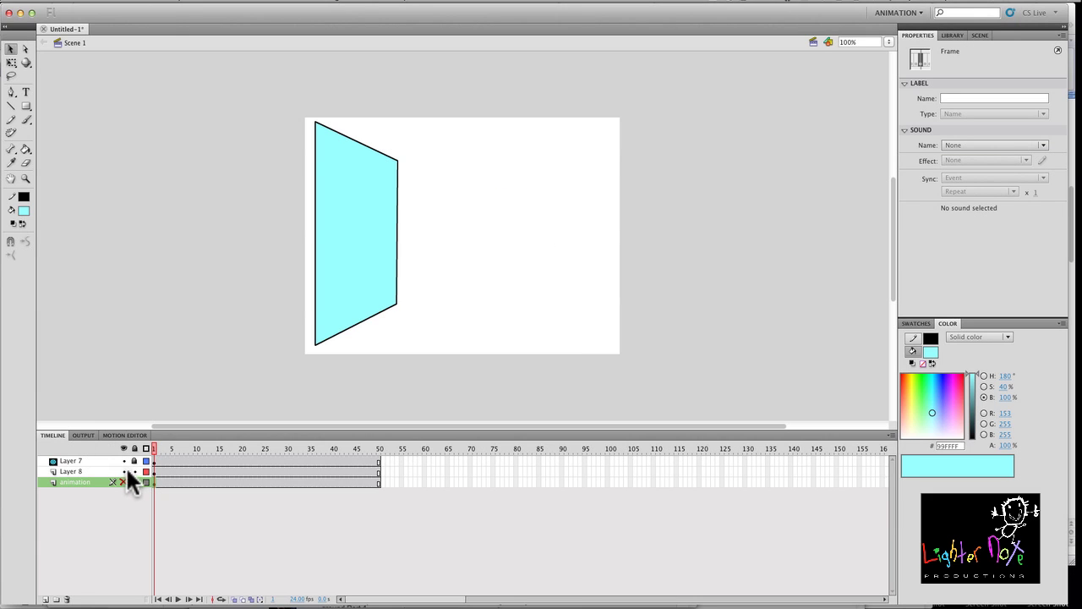
double_click(66, 471)
Rename Layer 8 to 'mirror' and Layer 7 to 'mask'.
type("mirror")
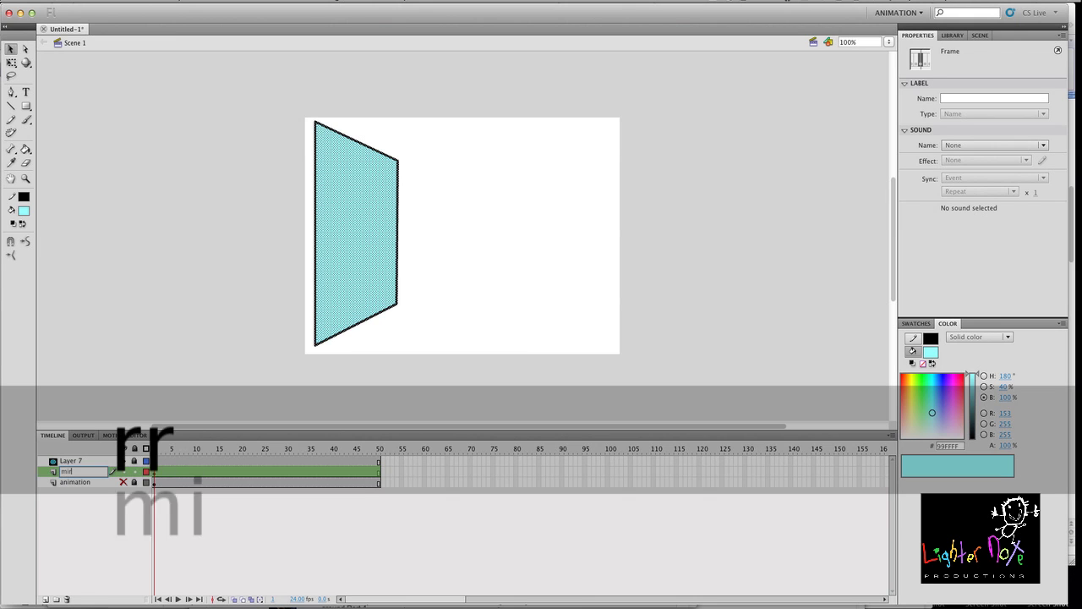
double_click(99, 458)
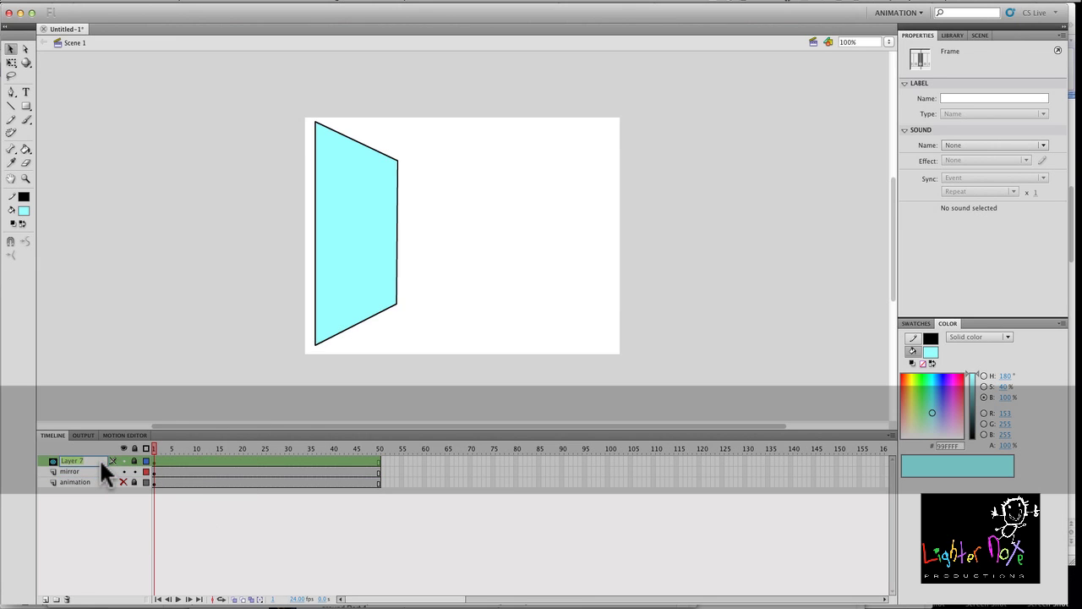
type("mask")
key("Return")
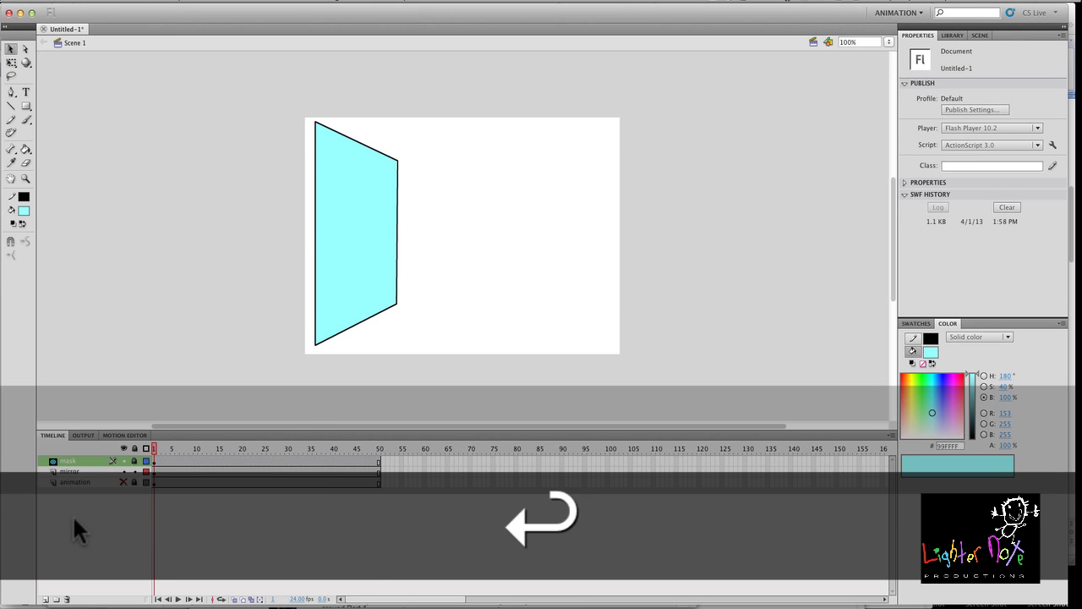
Add Layer 9, show and unlock the animation layer, and nudge the smiley up-right.
left_click(87, 481)
left_click(47, 599)
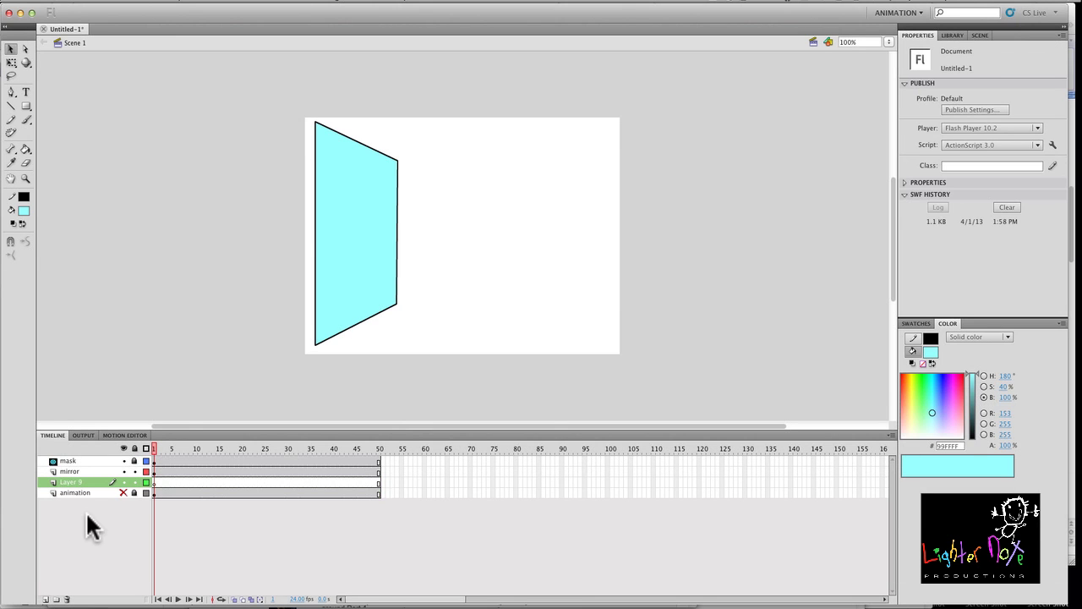
left_click(122, 493)
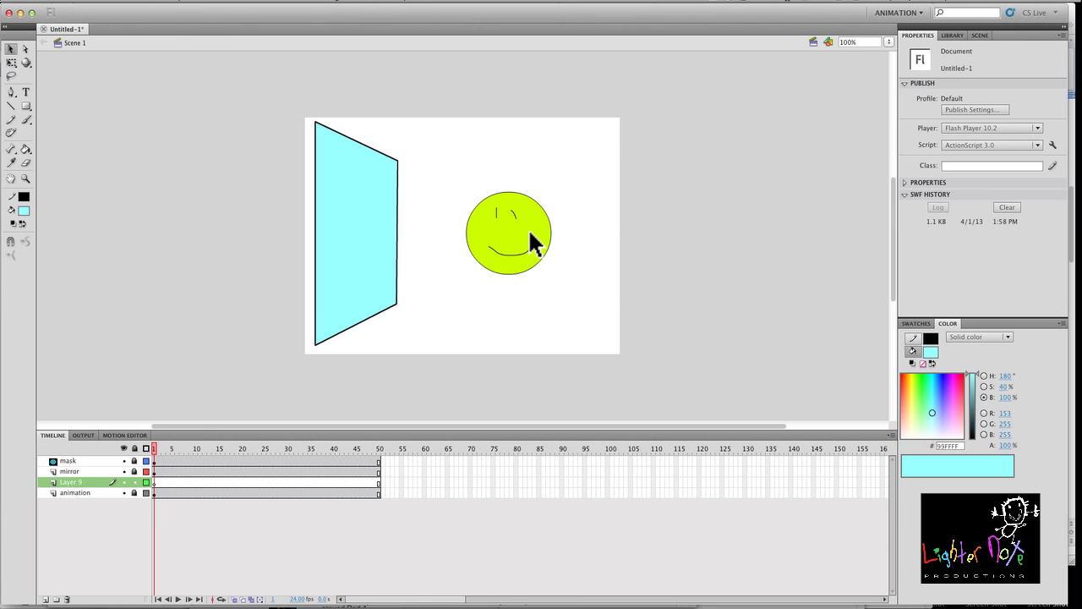
left_click(134, 492)
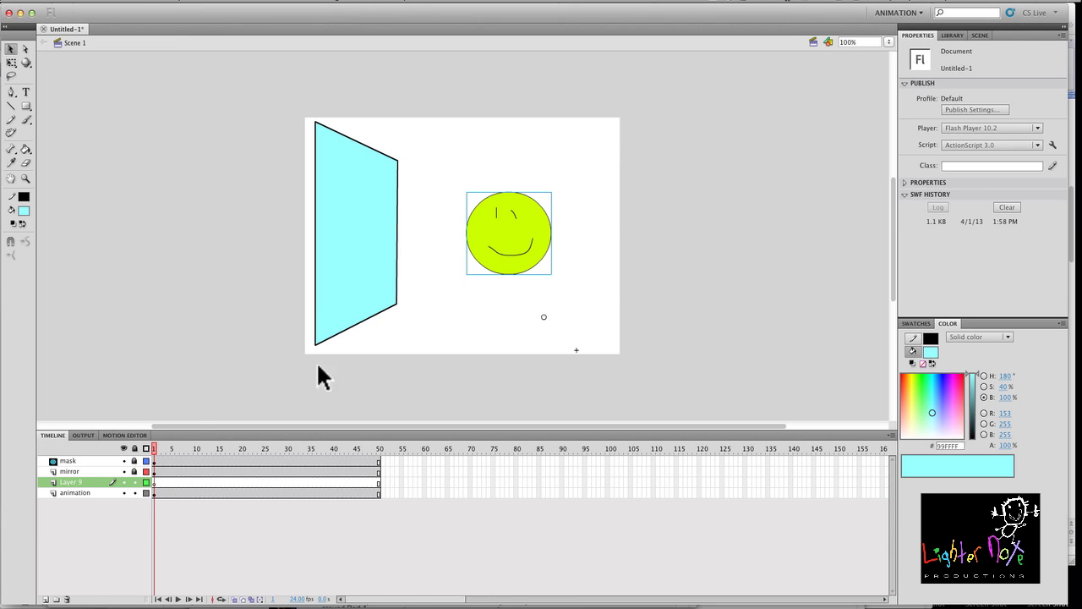
left_click_drag(483, 254, 495, 222)
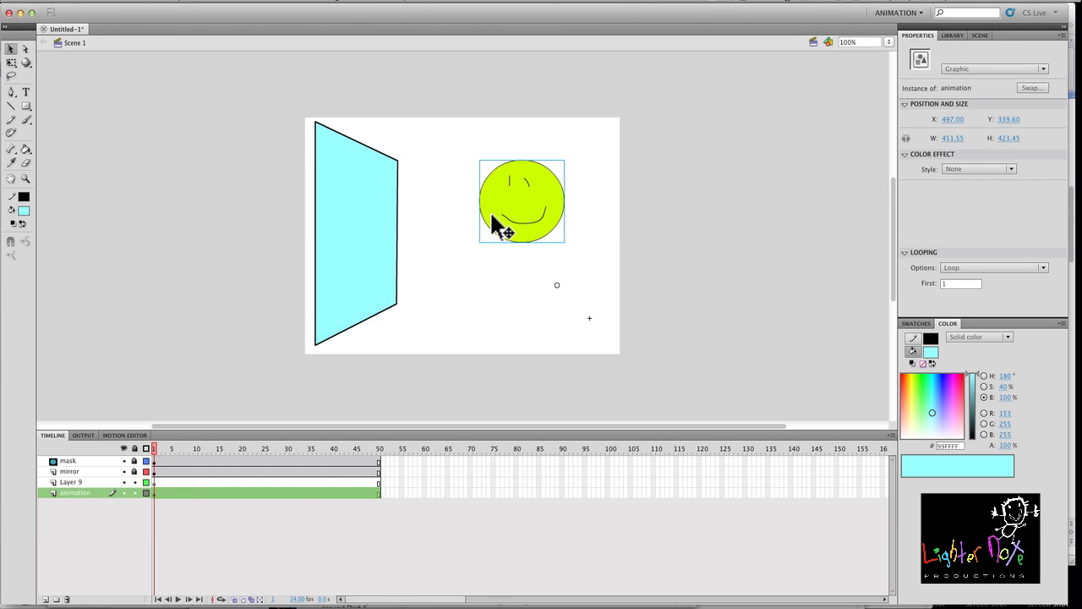
left_click_drag(155, 453, 103, 444)
Copy the smiley, paste it in place on Layer 9, and move the copy left of the mirror.
left_click(513, 199)
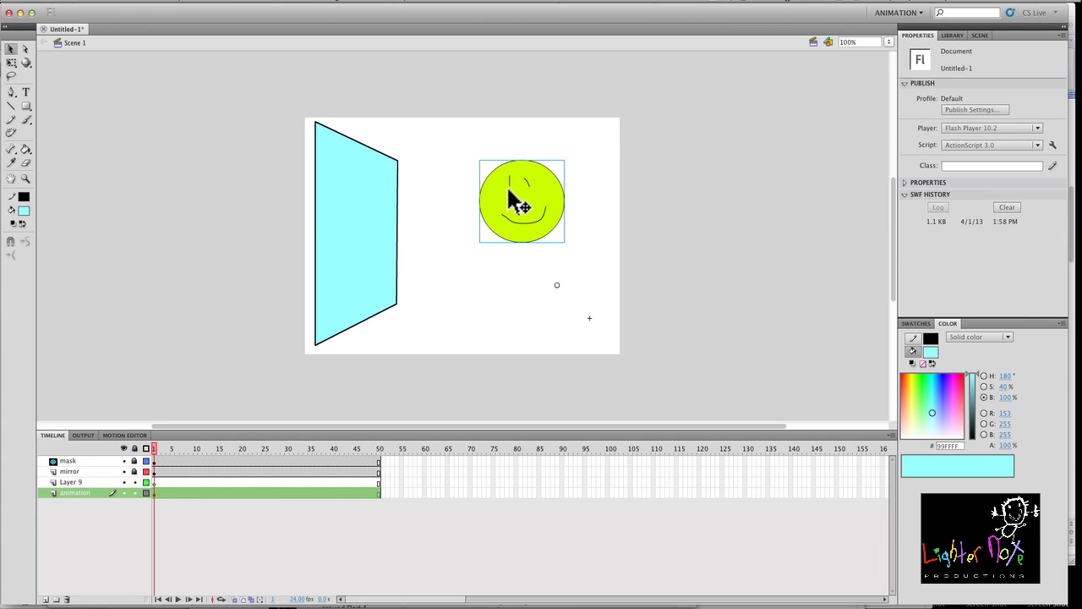
key("super+c")
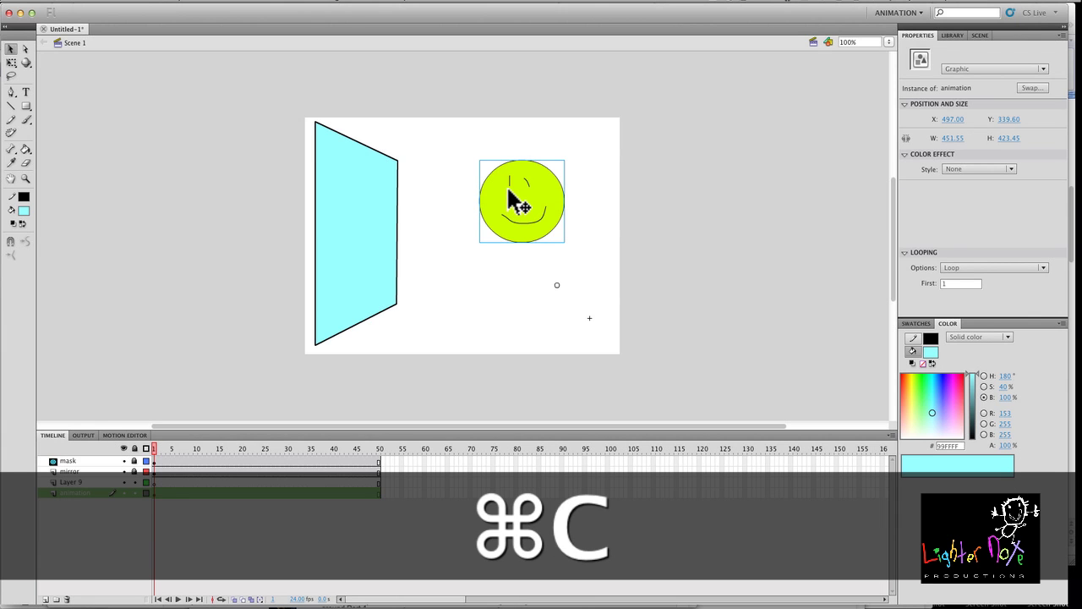
left_click(136, 492)
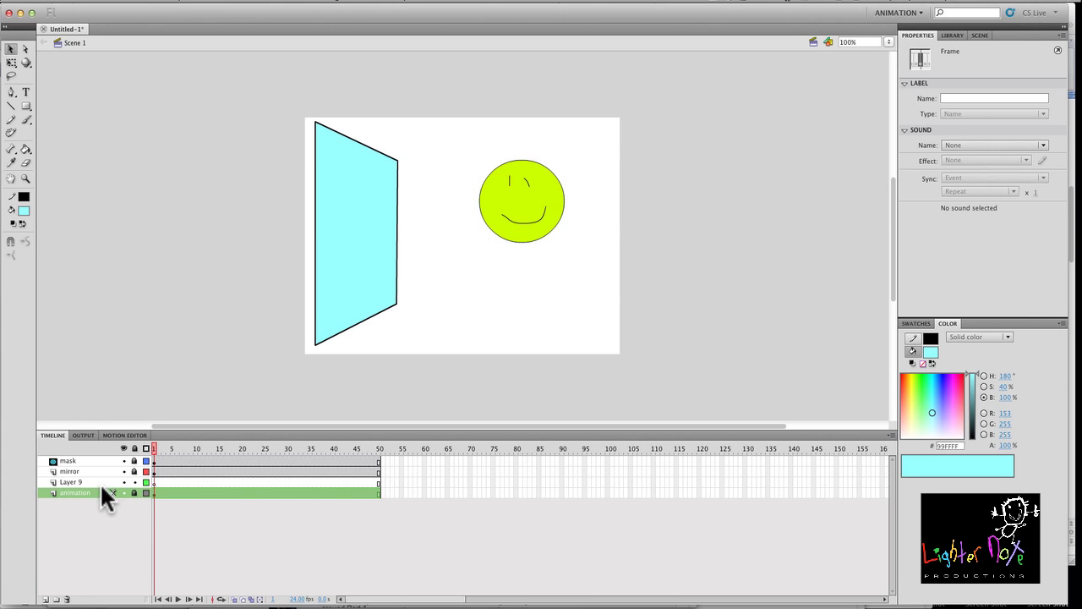
left_click(98, 480)
key("super+shift+v")
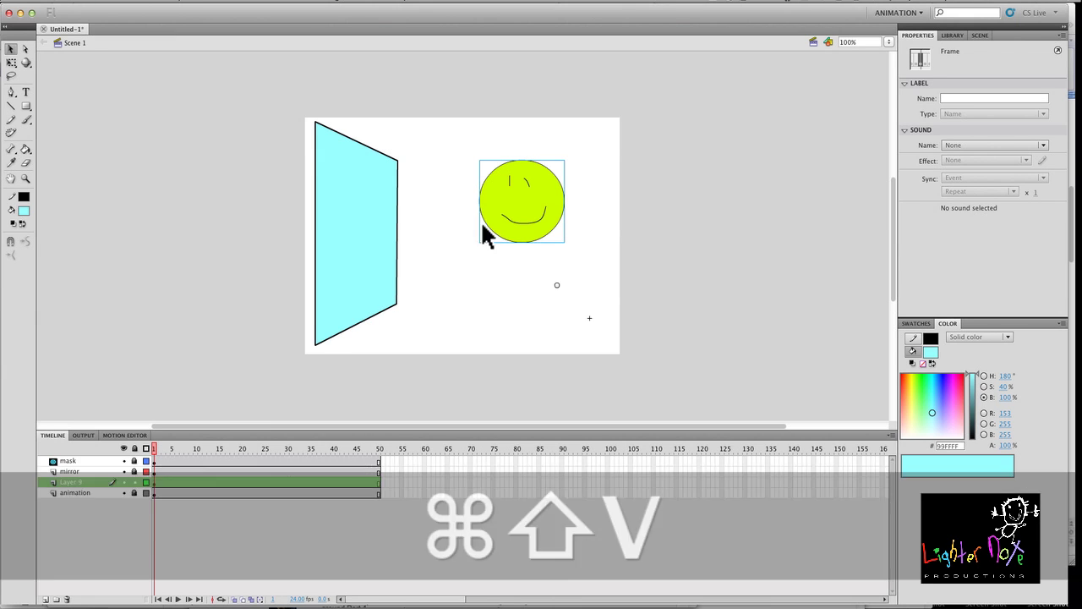
left_click_drag(527, 217, 260, 226)
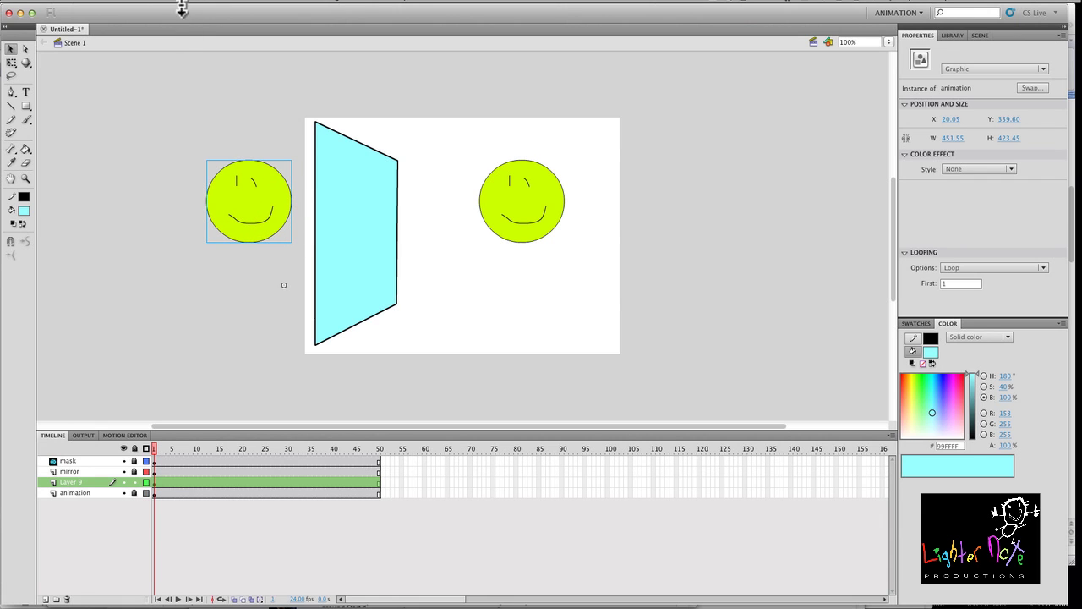
mouse_move(155, 450)
left_mouse_down()
mouse_move(322, 445)
mouse_move(146, 446)
left_mouse_up()
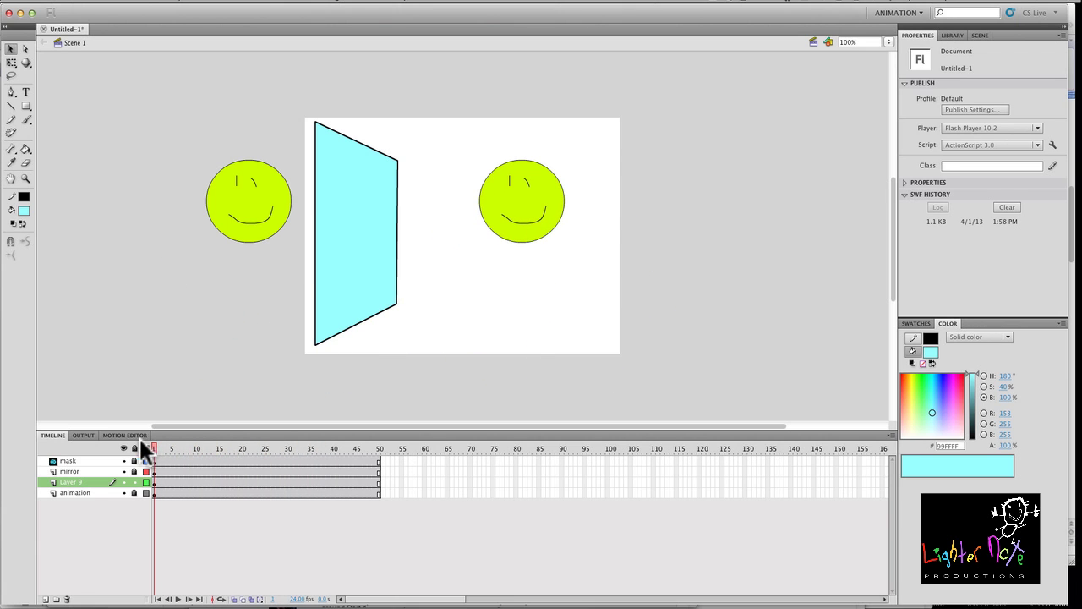
Flip the left smiley copy horizontally via Modify > Transform and slide it further left.
left_click(256, 198)
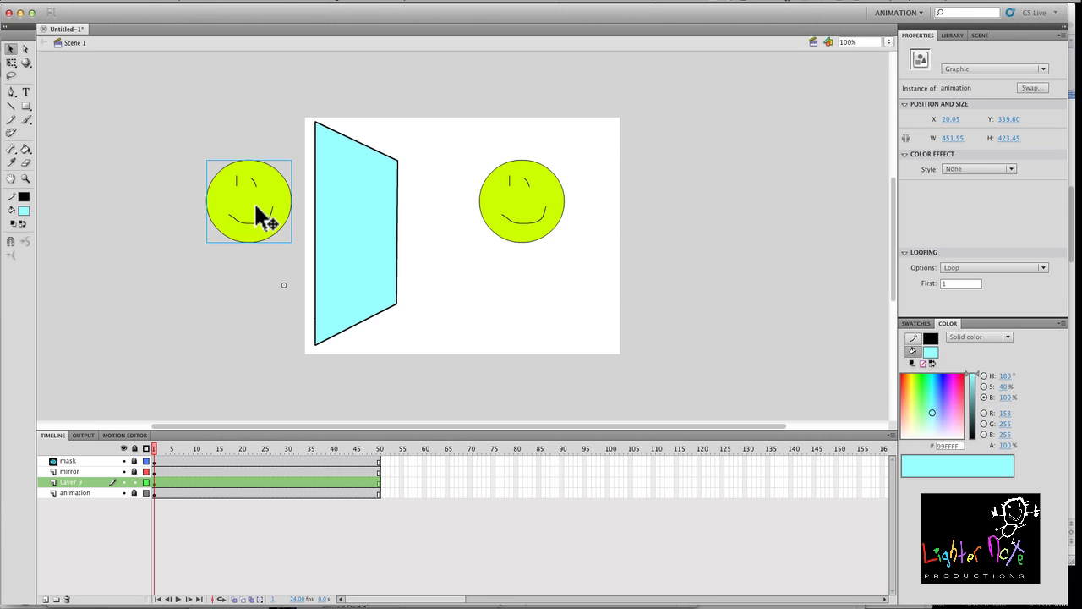
left_click(174, 4)
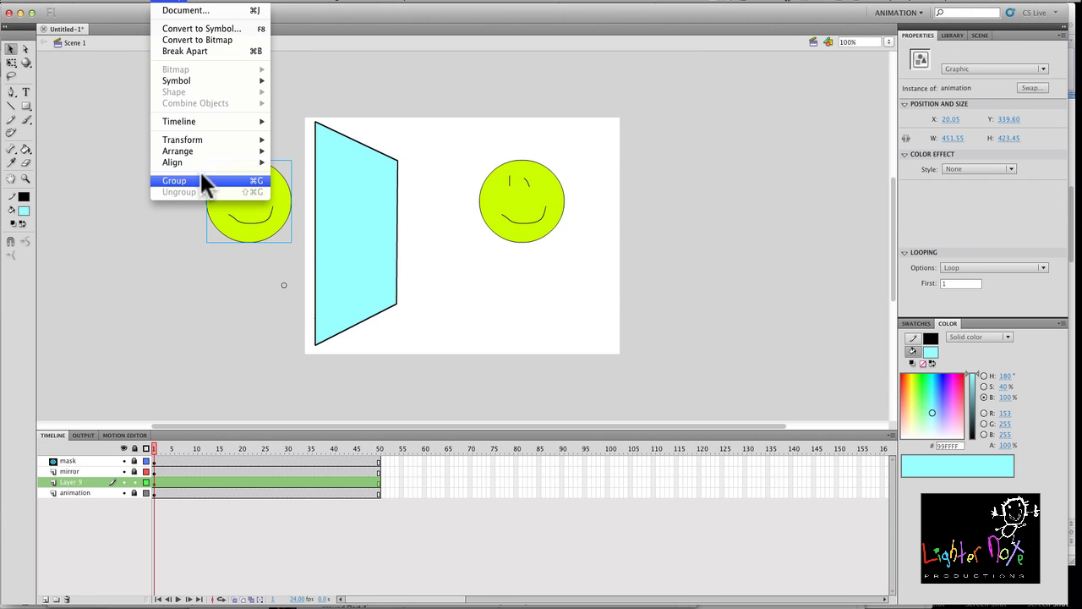
mouse_move(207, 139)
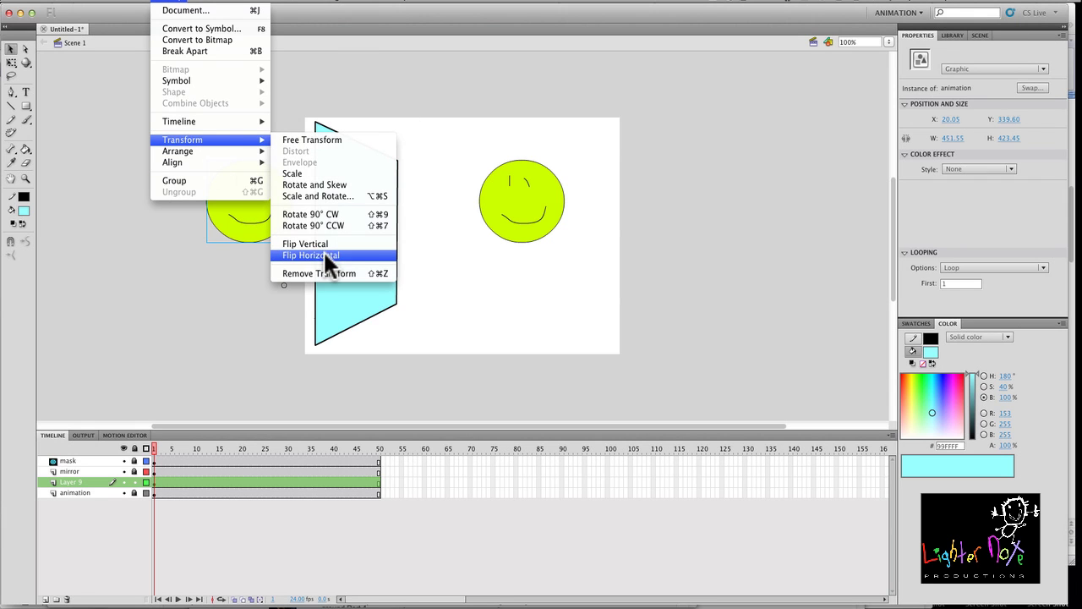
left_click(323, 250)
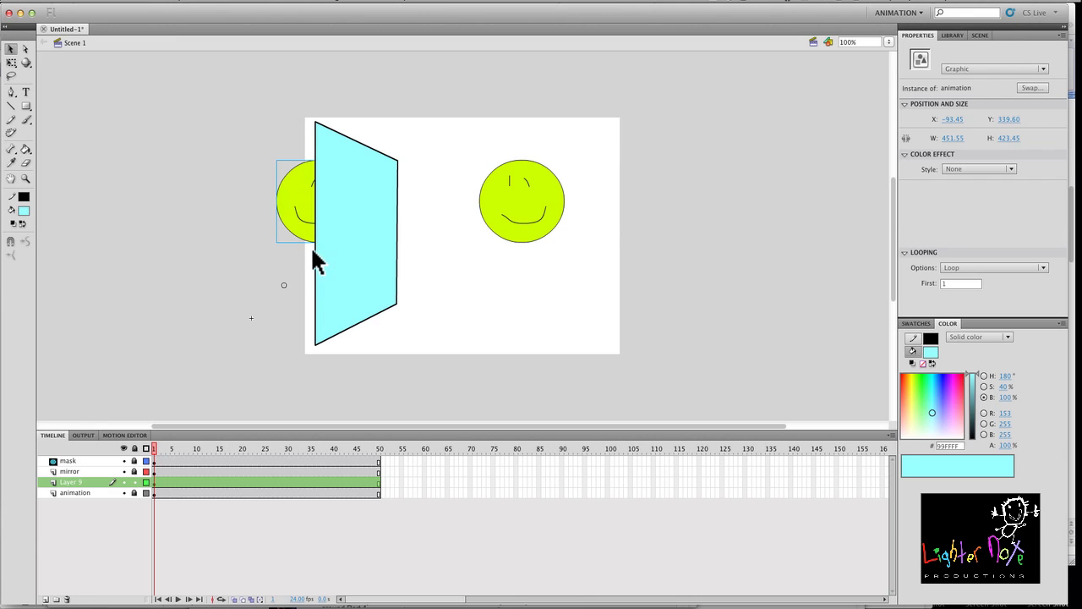
left_click_drag(302, 229, 204, 225)
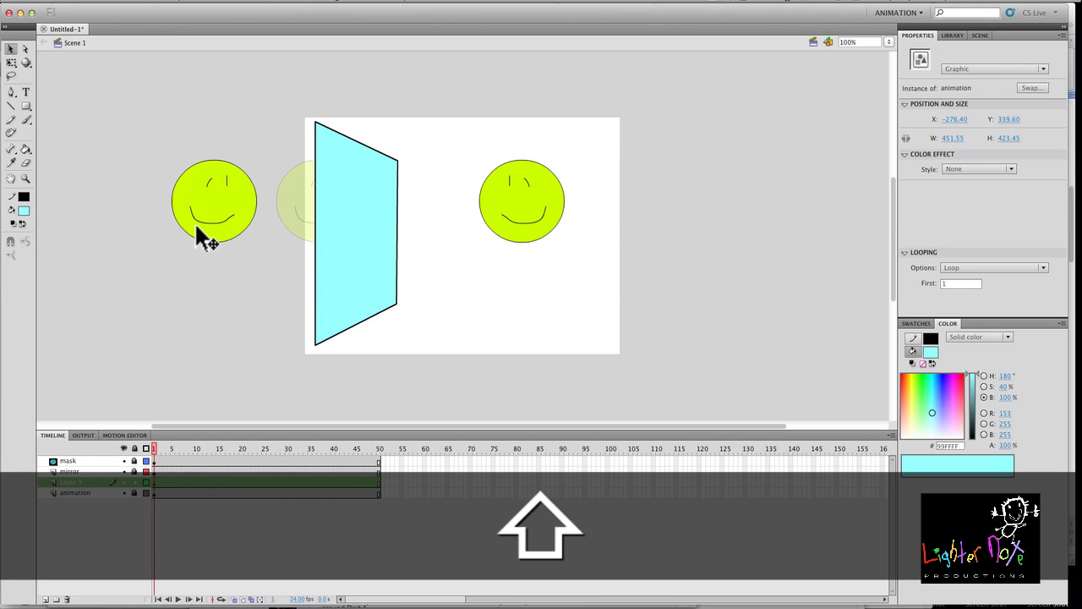
mouse_move(154, 449)
left_mouse_down()
mouse_move(381, 448)
mouse_move(150, 449)
left_mouse_up()
key("shift")
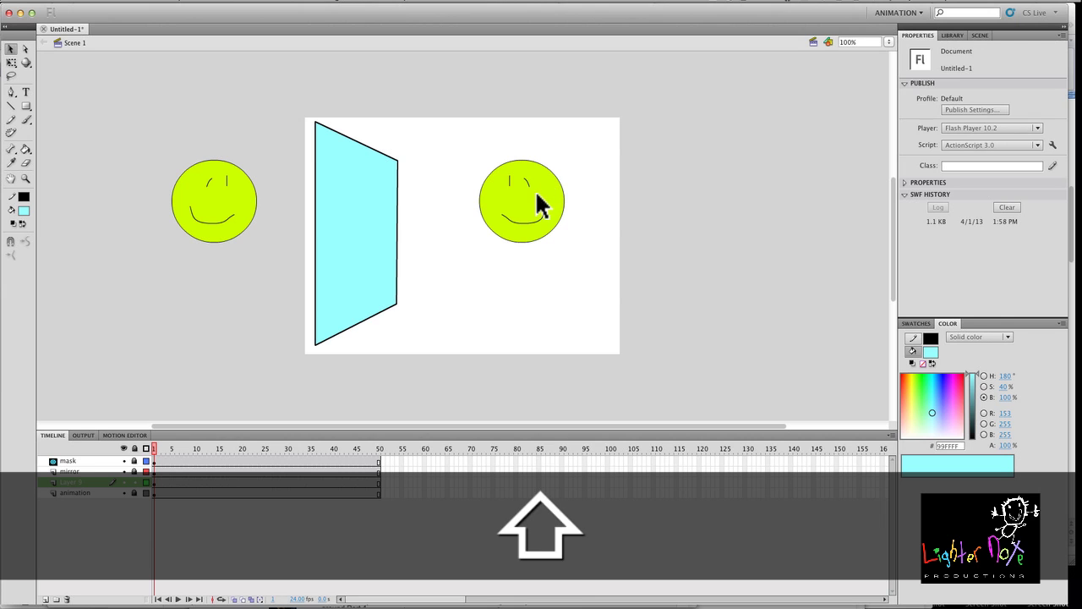
Shift-drag the right smiley about 51 px left and the left smiley right, flanking the mirror.
left_click(134, 492)
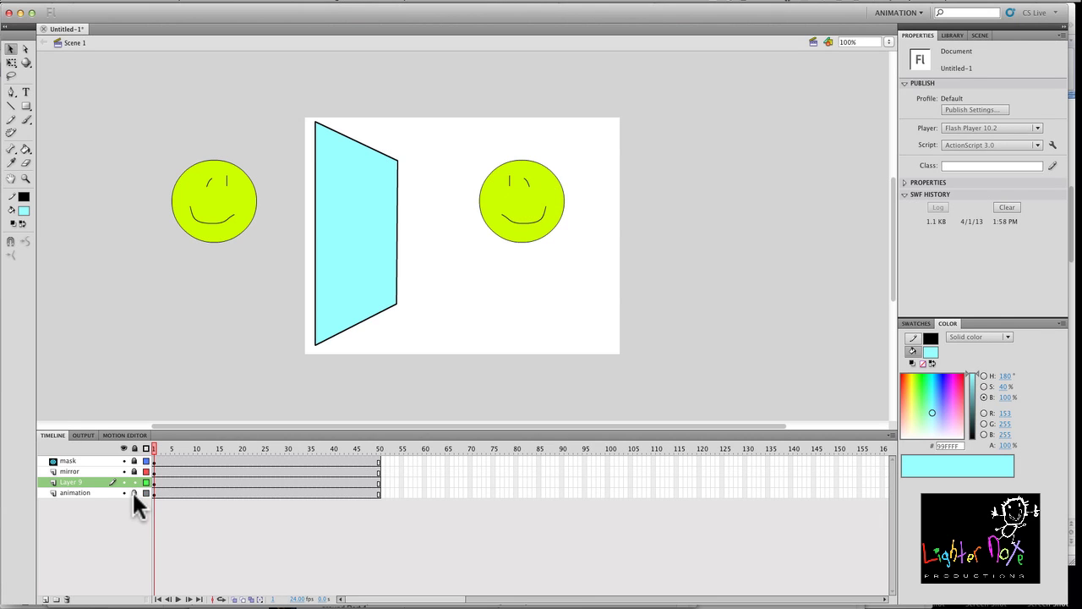
left_click(491, 219)
key("shift")
left_click_drag(512, 208, 470, 210)
mouse_move(155, 449)
left_mouse_down()
mouse_move(177, 450)
mouse_move(154, 449)
left_mouse_up()
left_click(223, 237)
key("shift")
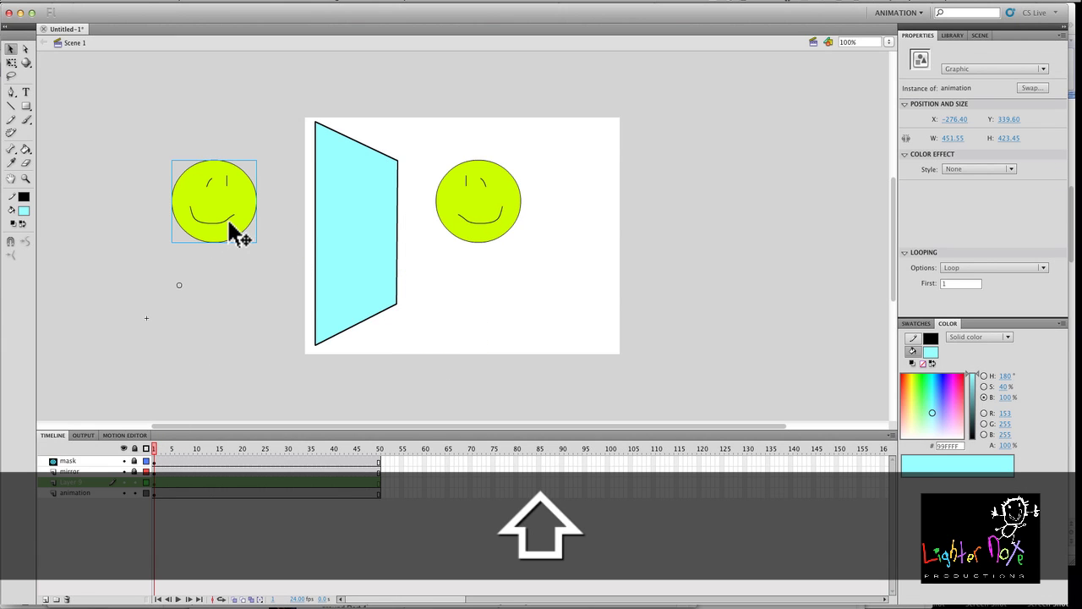
left_click_drag(234, 230, 252, 222)
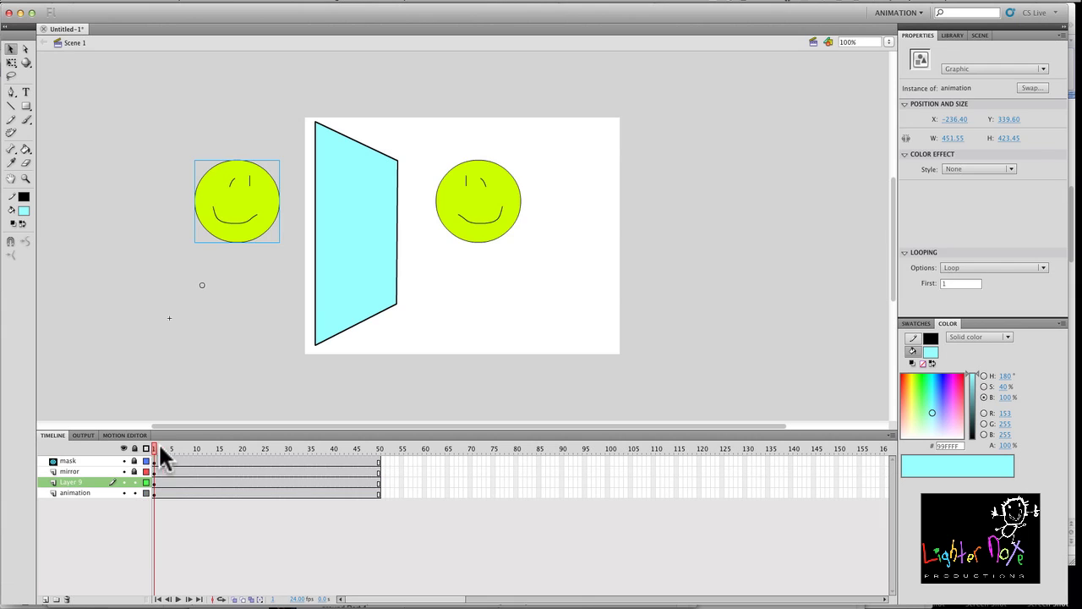
mouse_move(160, 449)
left_mouse_down()
mouse_move(244, 447)
mouse_move(150, 458)
left_mouse_up()
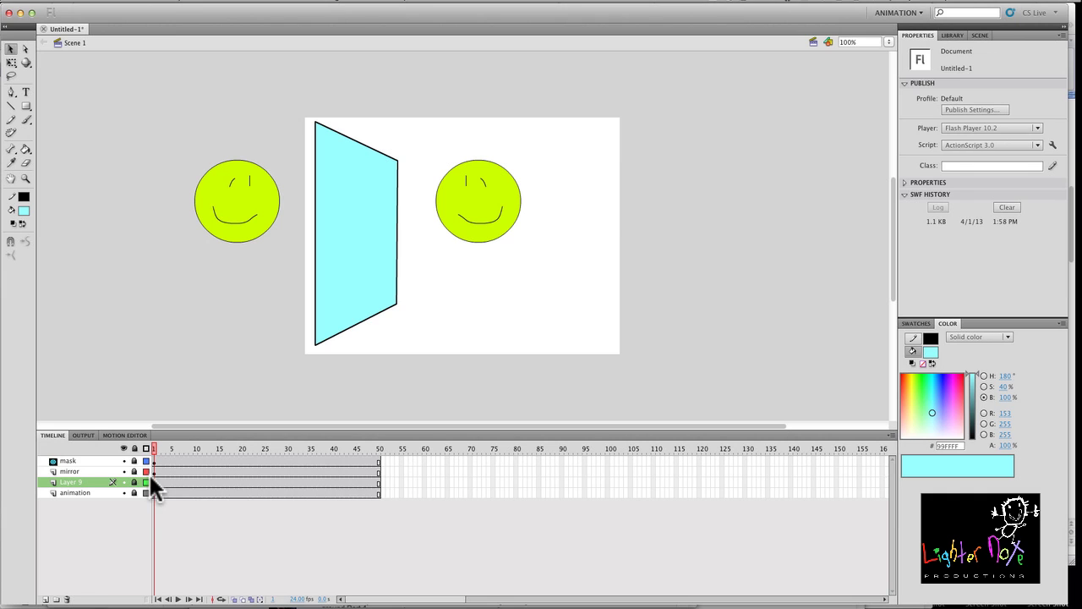
Nest the mirror layer and Layer 9 under the mask layer, undoing and redoing misplaced drags.
left_click(96, 470)
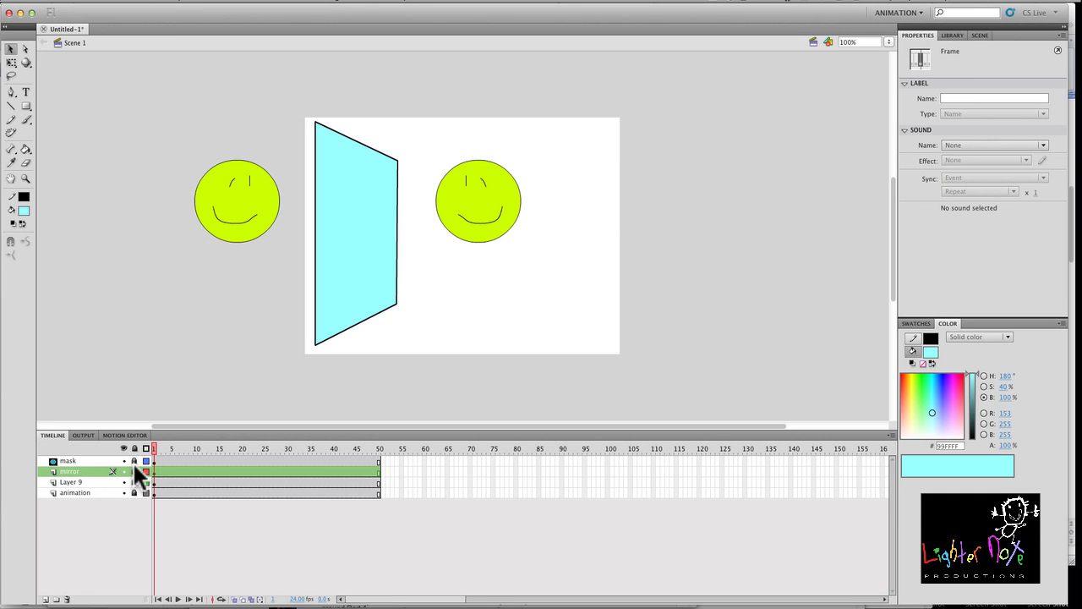
mouse_move(79, 475)
left_mouse_down()
mouse_move(68, 463)
mouse_move(75, 473)
left_mouse_up()
left_click(69, 481)
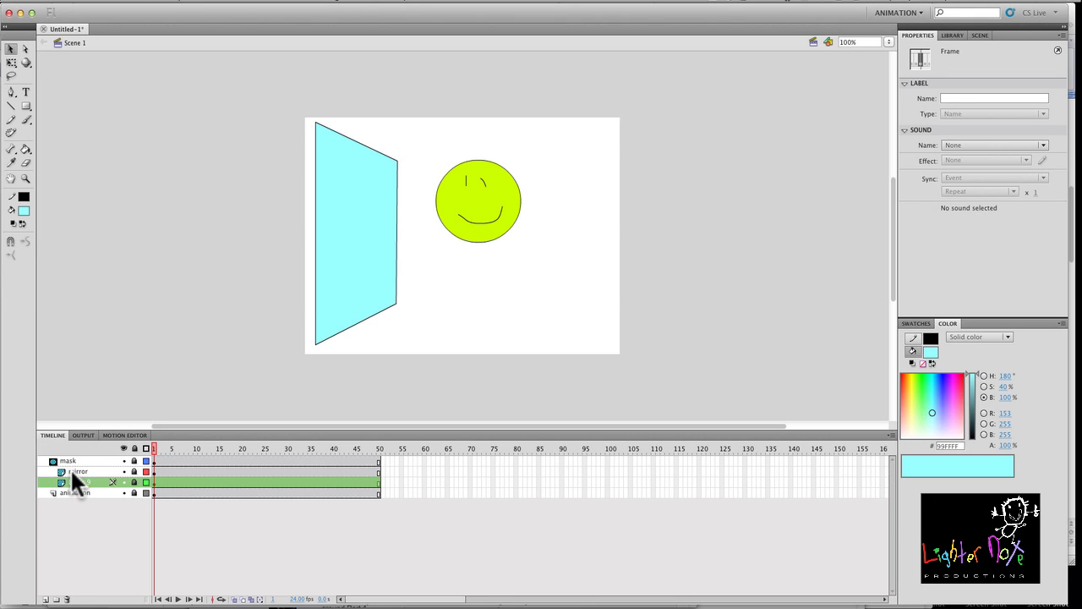
key("super+z")
key("super+z")
key("super+z")
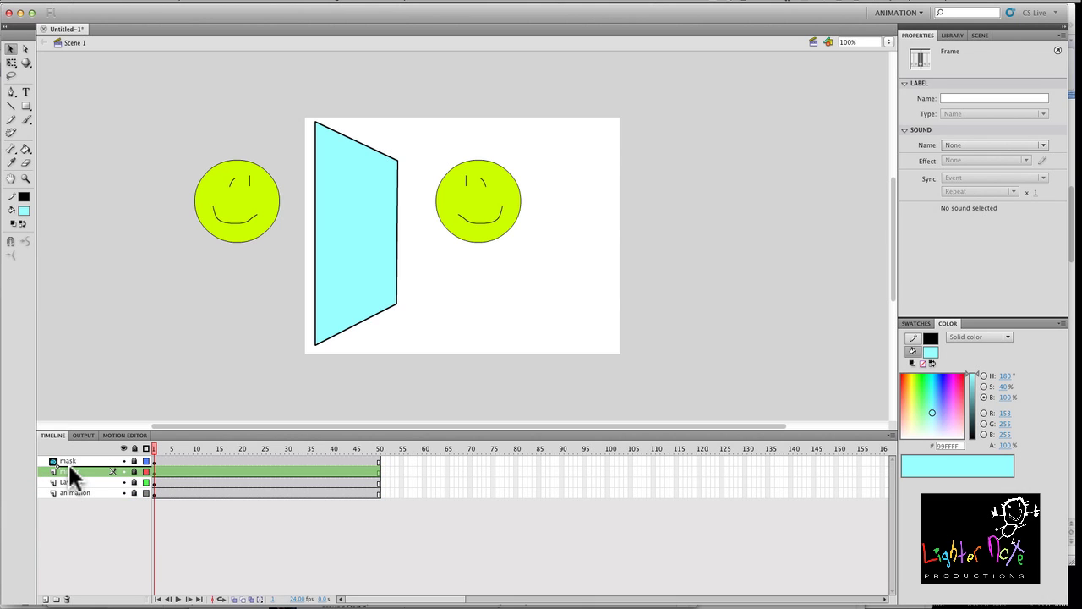
left_click_drag(70, 470, 70, 471)
left_click(70, 480)
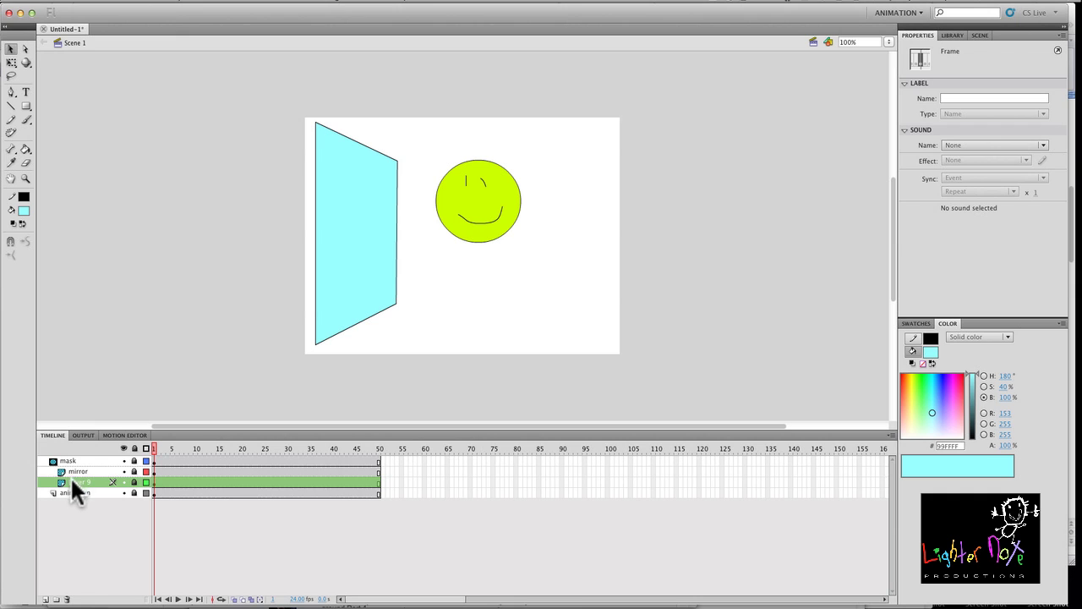
key("super+z")
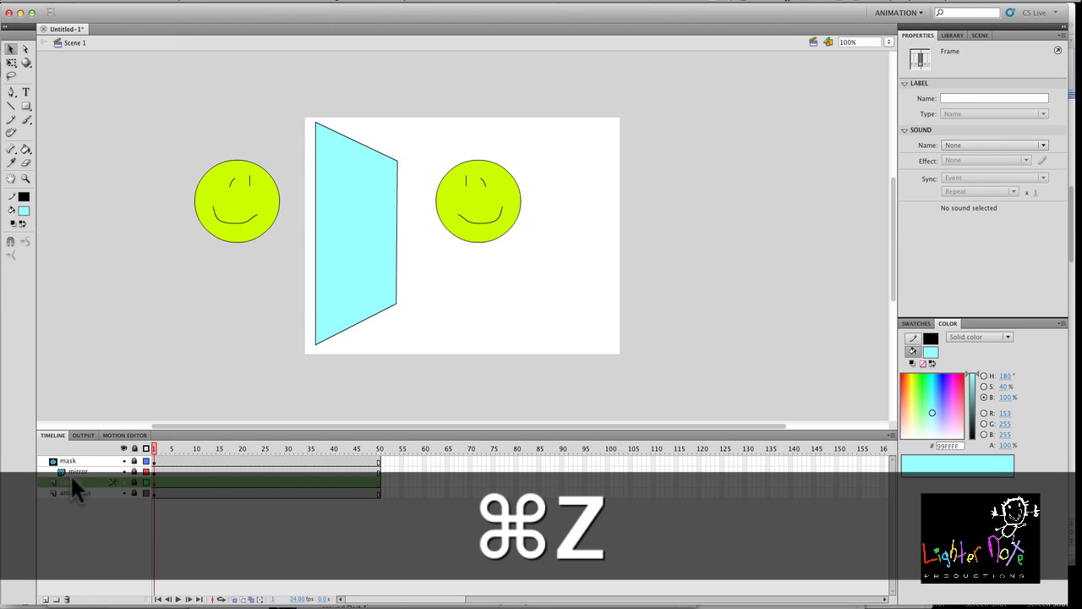
left_click_drag(69, 477, 72, 473)
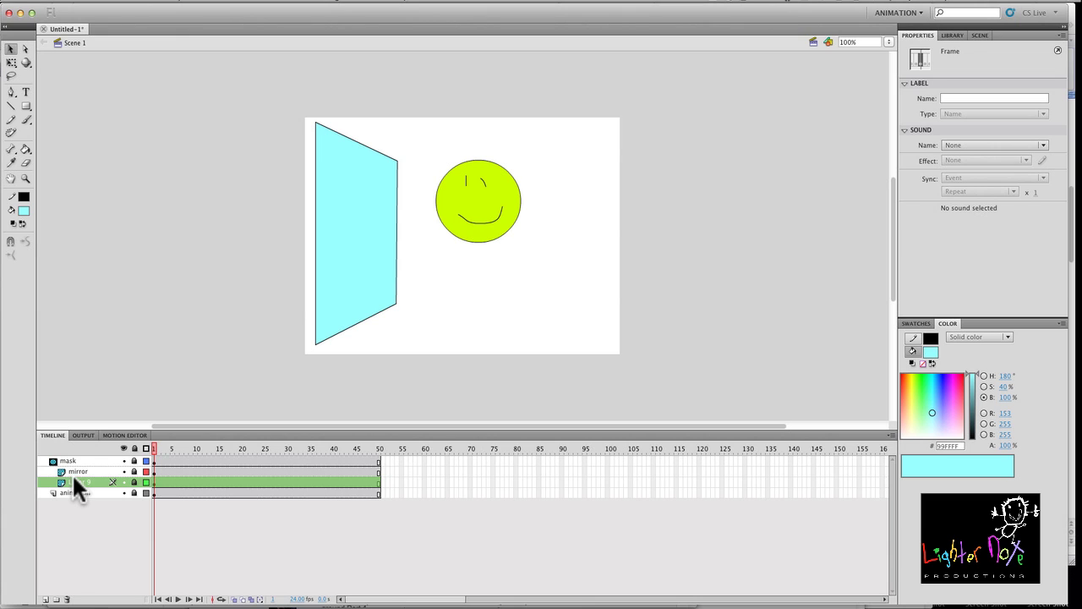
Toggle the mask layer's lock to compare, leave it locked, and scrub the masked reflection.
left_click(133, 461)
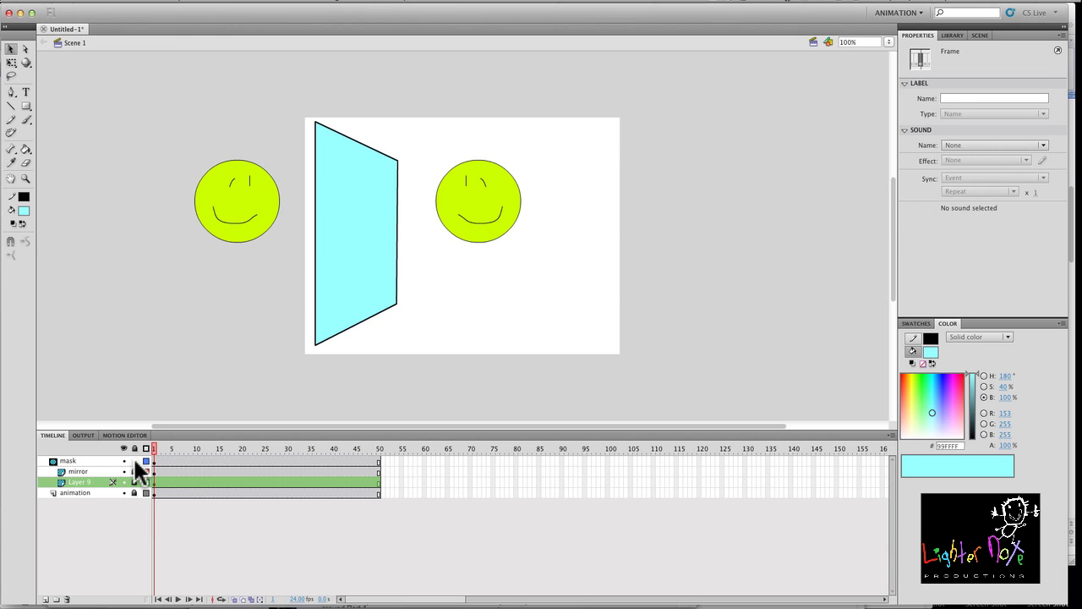
left_click(133, 461)
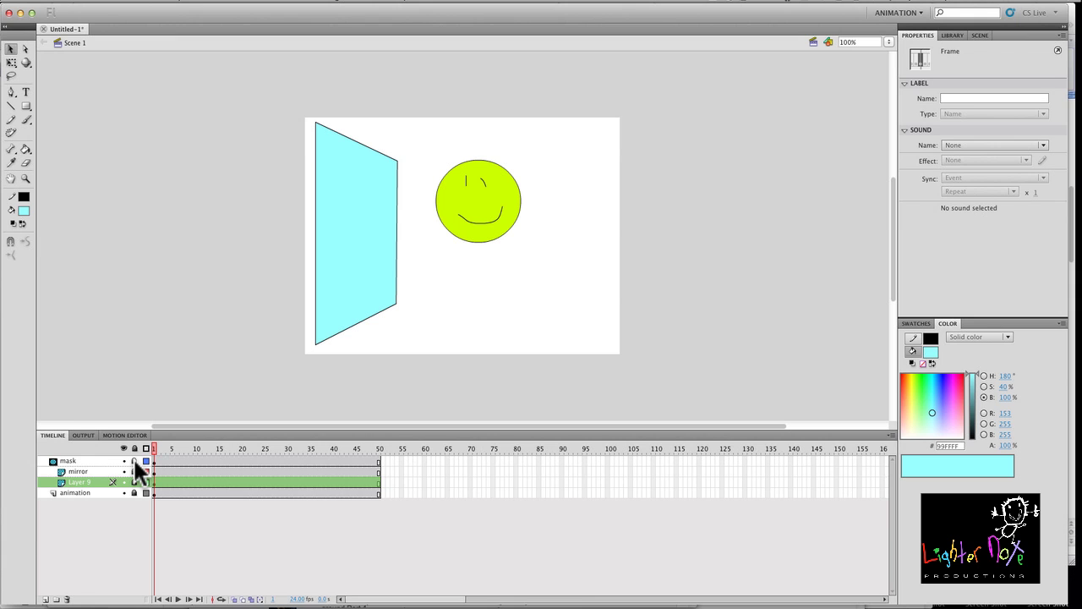
left_click(134, 461)
left_click(134, 461)
mouse_move(151, 441)
left_mouse_down()
mouse_move(391, 439)
mouse_move(291, 434)
mouse_move(155, 458)
left_mouse_up()
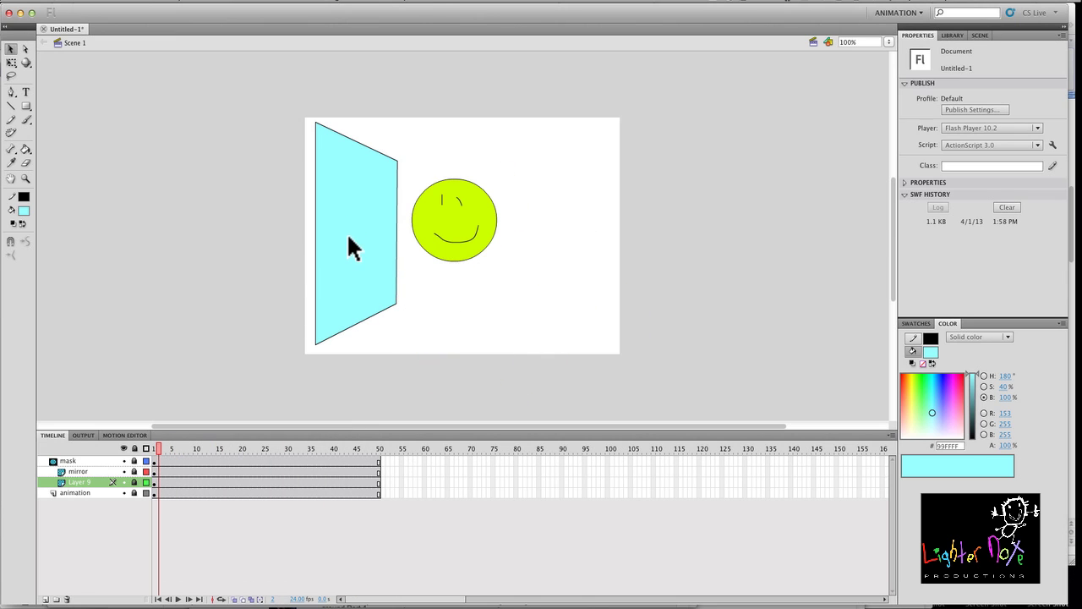
Unlock the mirror layer and set the cyan mirror shape's fill alpha to 51%, with the mask hidden.
left_click(136, 471)
left_click(85, 471)
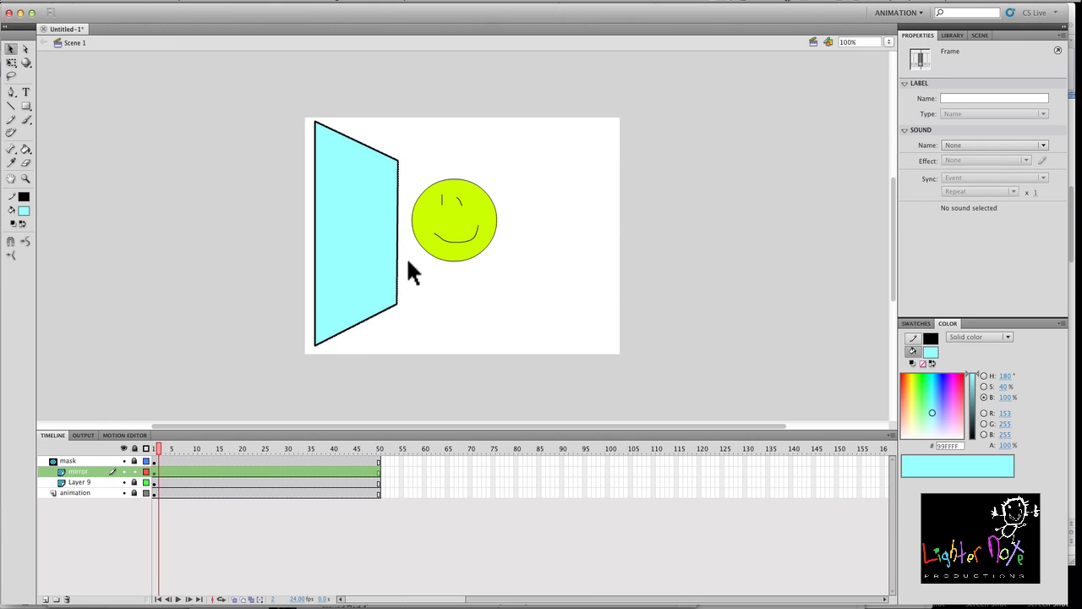
left_click(351, 258)
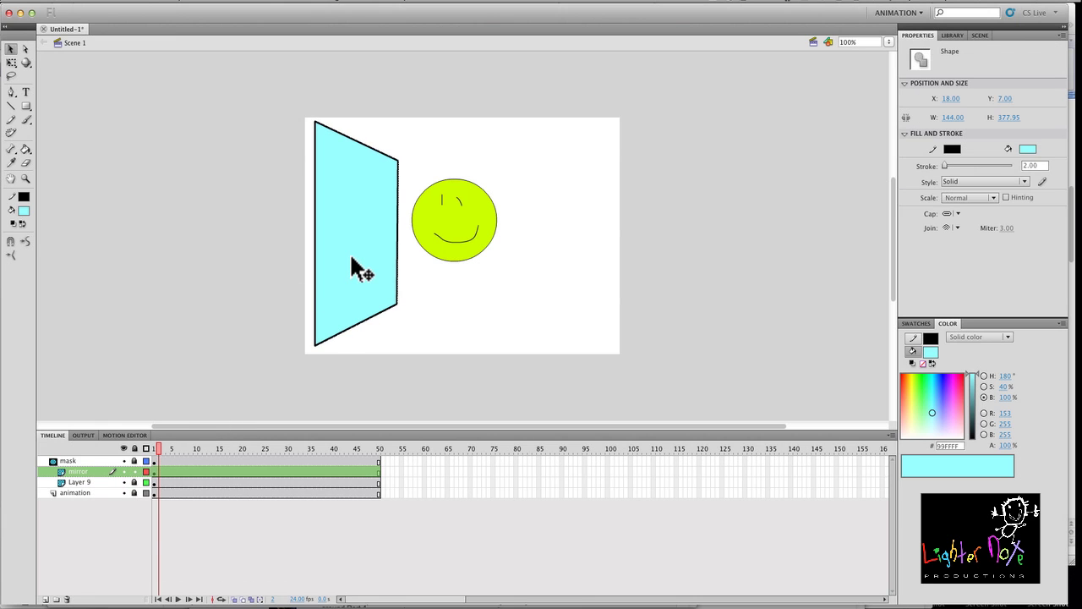
left_click(123, 461)
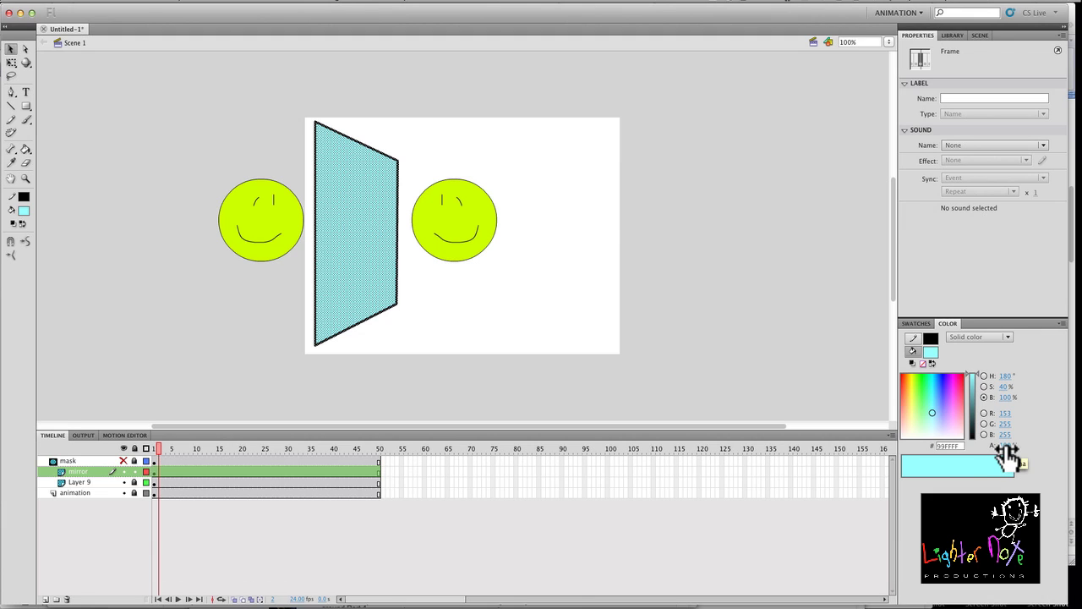
left_click_drag(1005, 451, 977, 446)
left_click_drag(152, 450, 181, 448)
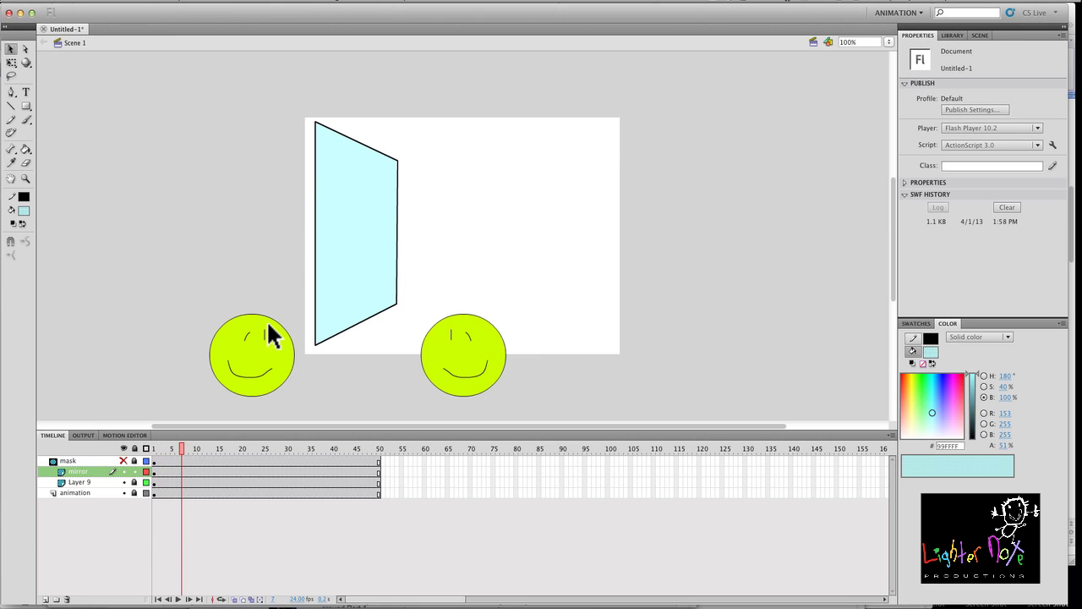
Lock the mirror, Layer 9 and animation layers and rewind the playhead to frame 1.
left_click(134, 492)
left_click(134, 482)
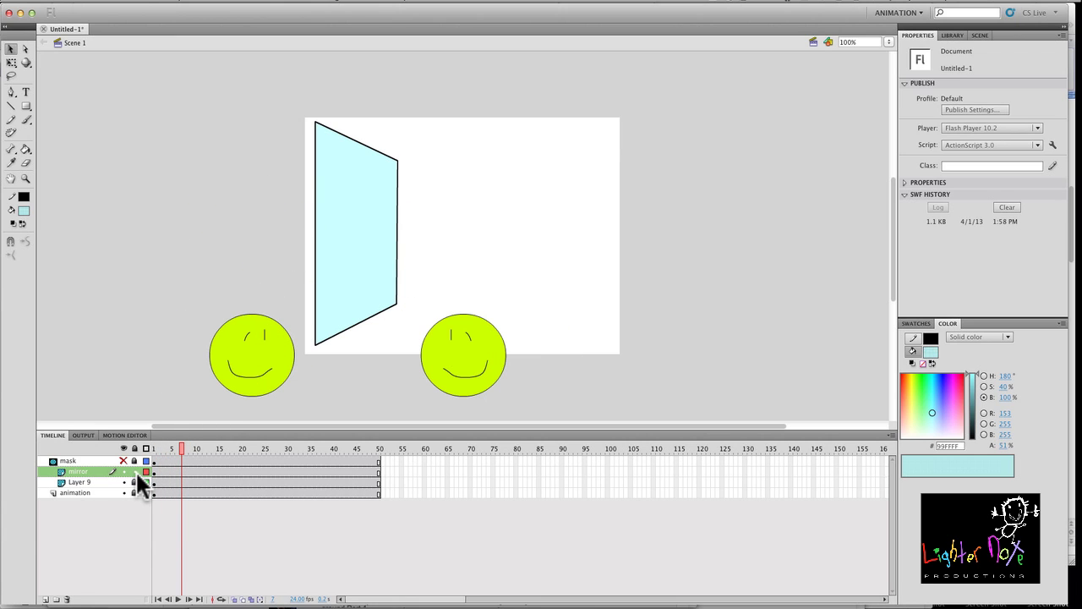
left_click(134, 471)
left_click_drag(181, 448, 153, 448)
Show the mask layer again, move the smiley left toward the mirror, and scrub to check the reflection.
left_click(123, 461)
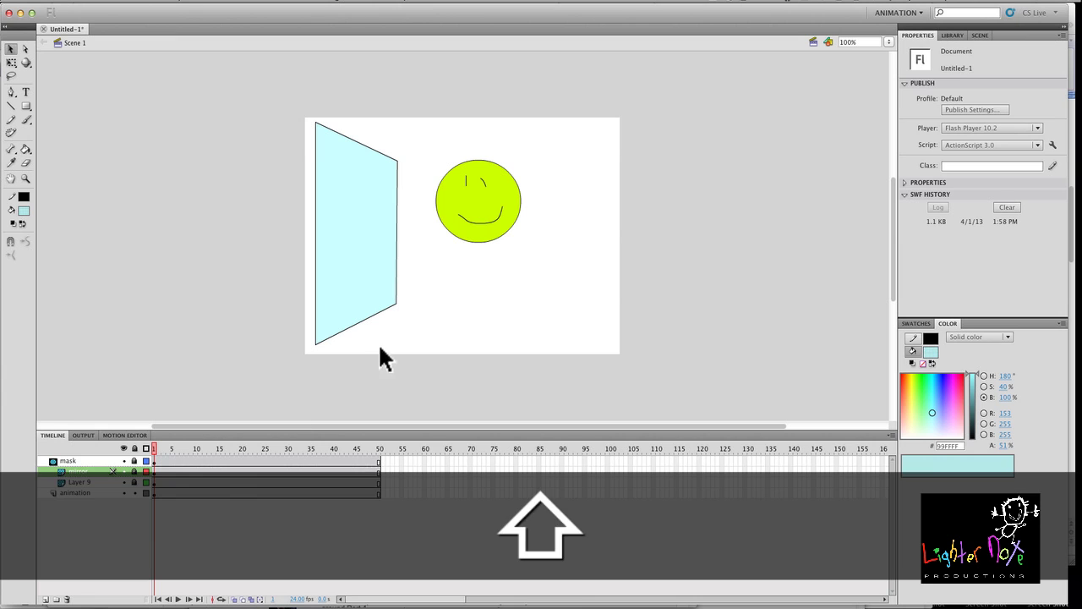
left_click_drag(482, 202, 369, 243)
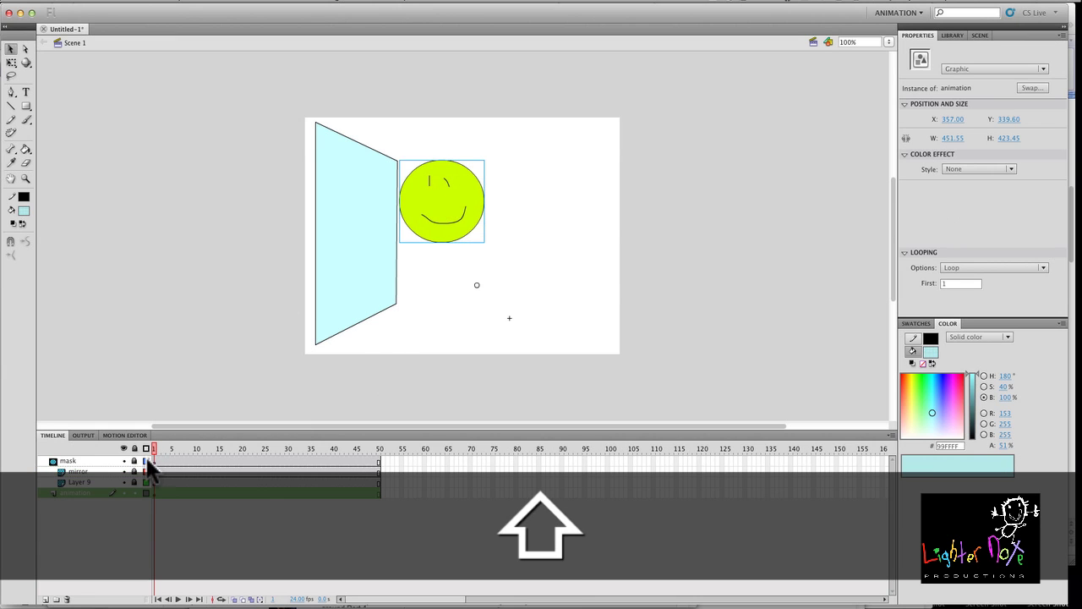
left_click_drag(154, 443, 300, 417)
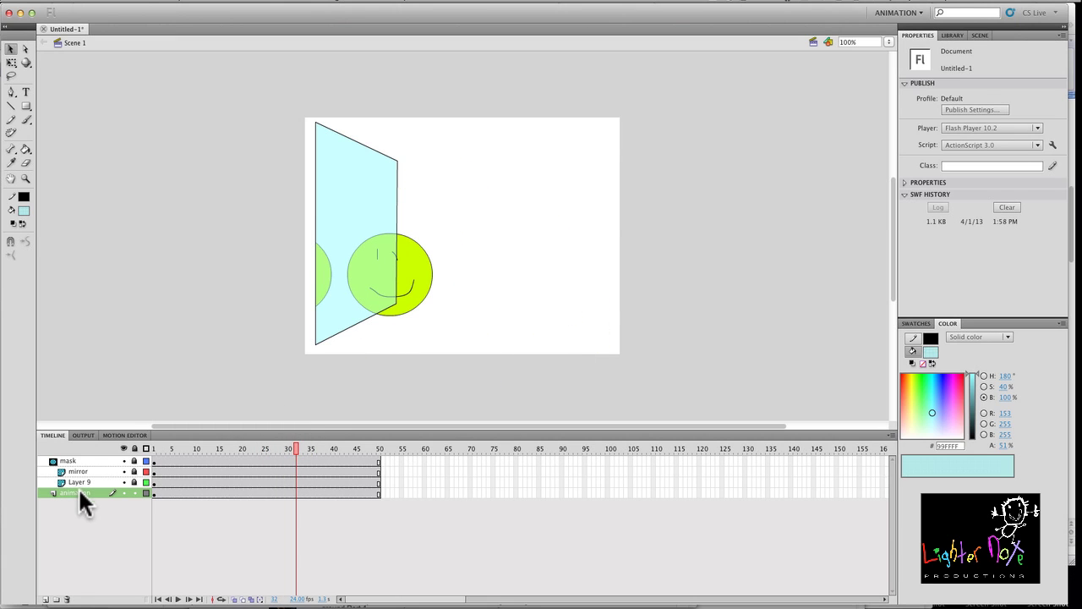
Move the animation layer to the top, rewind to frame 1, and test the movie with Cmd+Return.
left_click_drag(79, 488, 70, 453)
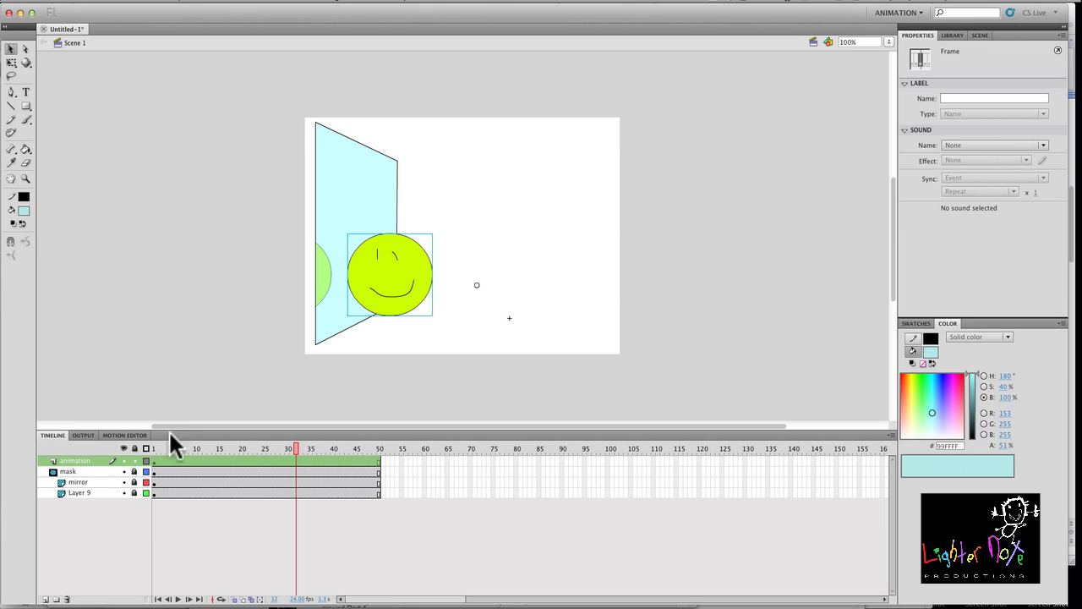
left_click_drag(294, 446, 152, 447)
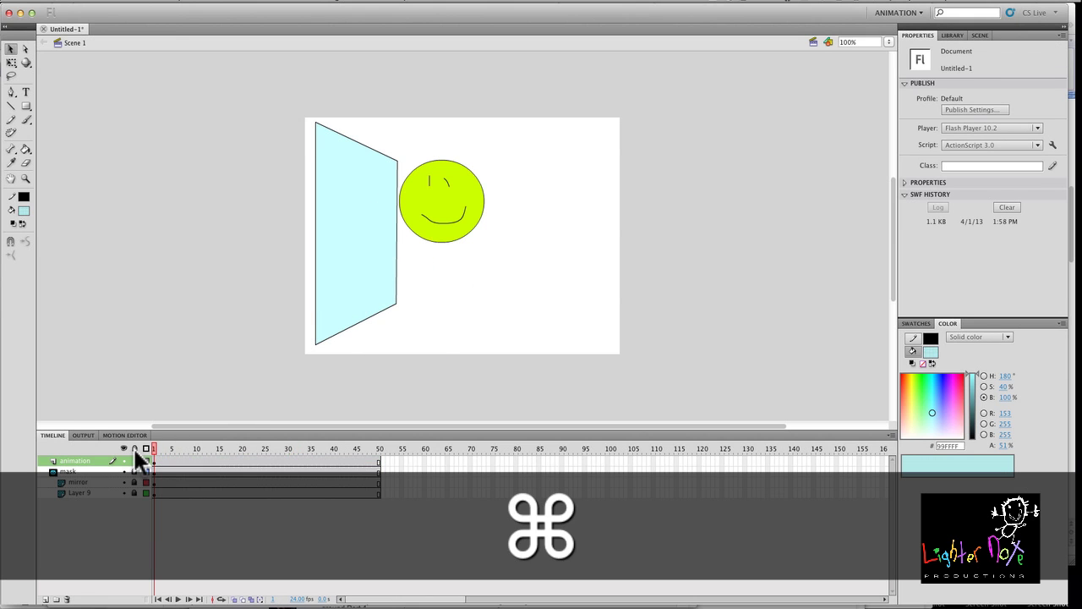
key("super+Return")
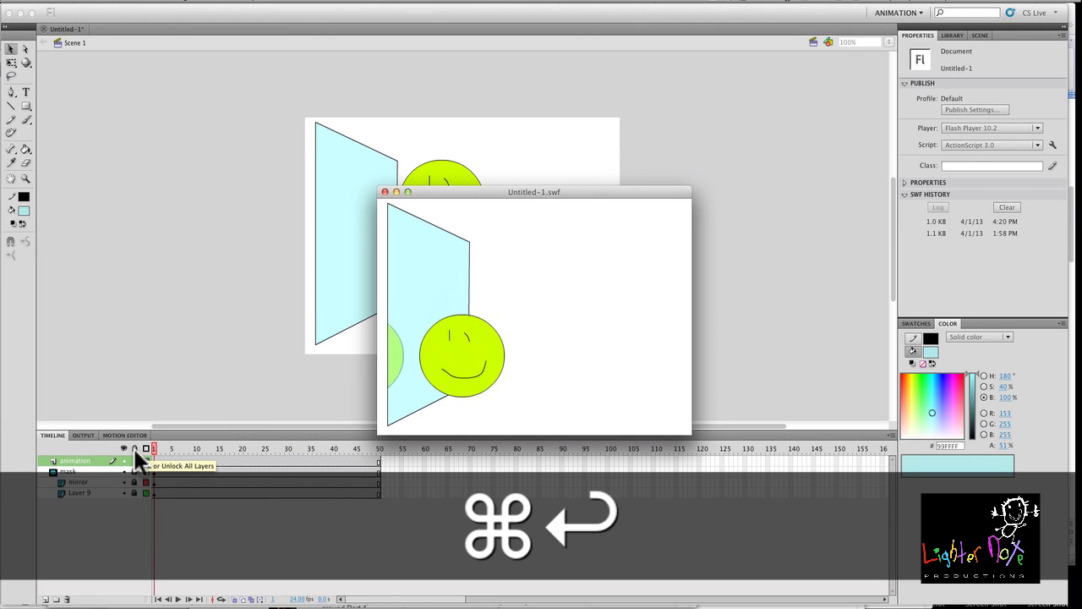